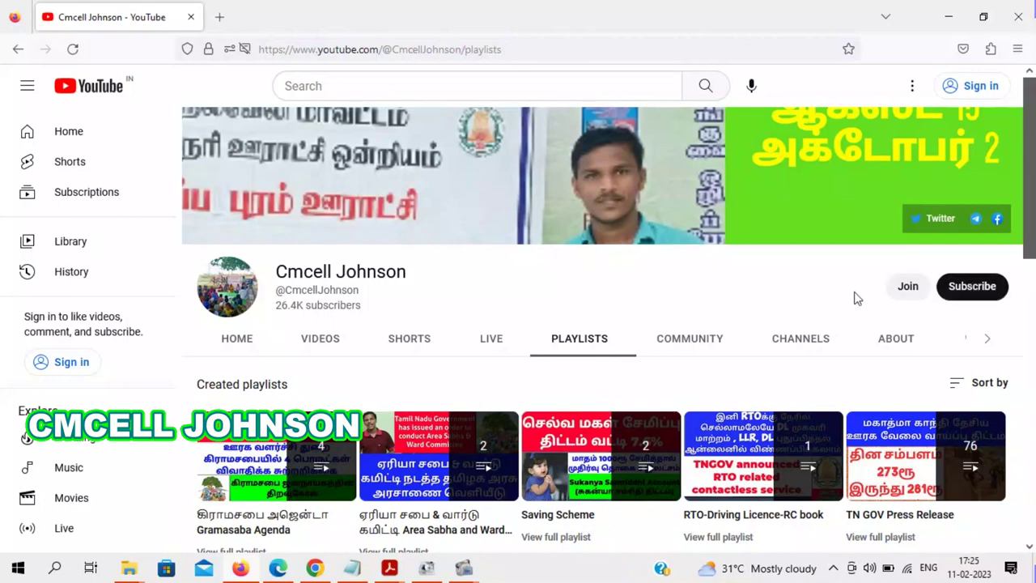
- Bring the Chrome e-Challan page with its Remitter Details form to the front
left_click(315, 567)
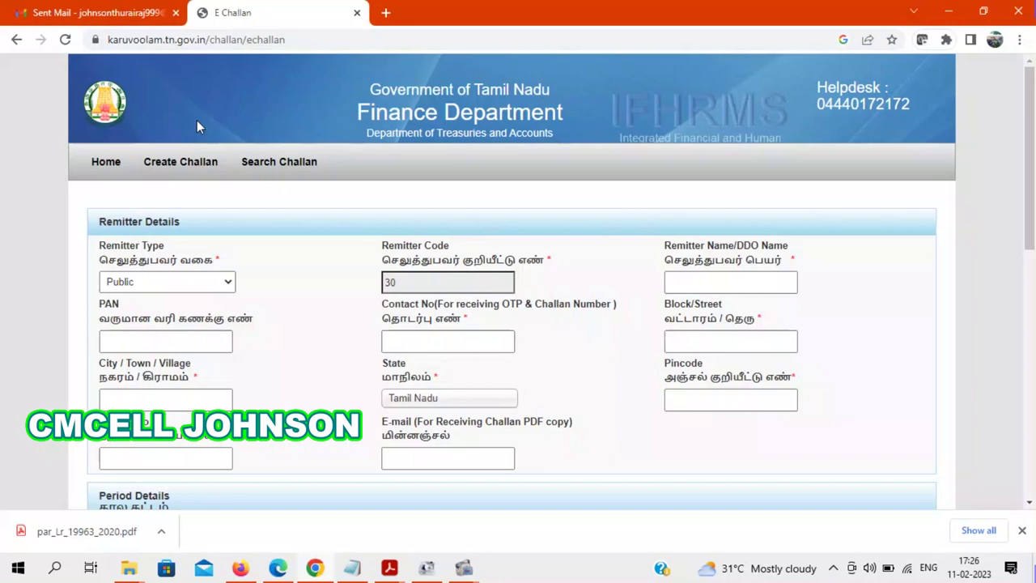
- Find the RTI fee head 0070 60 118 AA 22739 in par_Lr_19963_2020.pdf, then return to the form
mouse_move(386, 571)
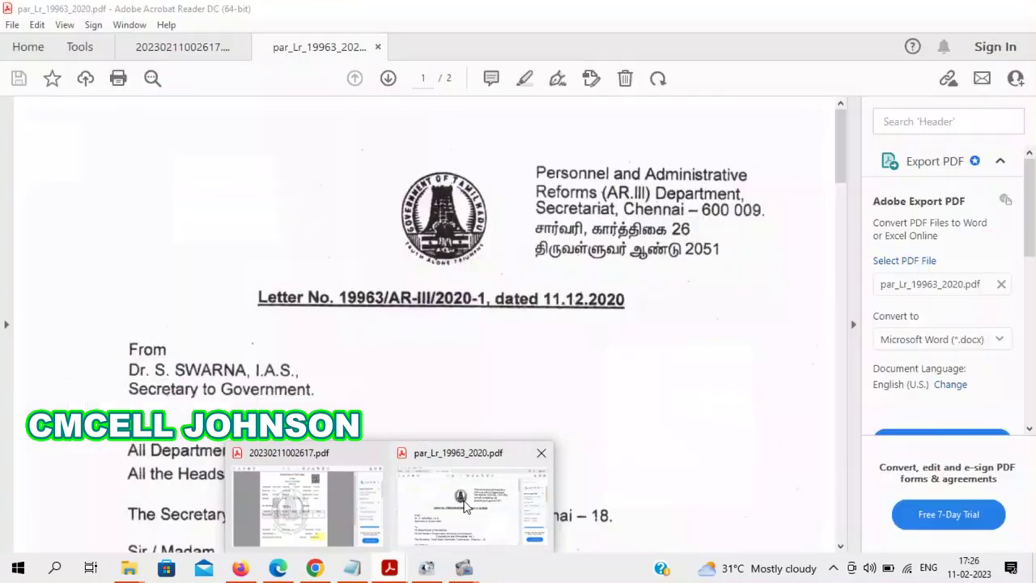
left_click(463, 505)
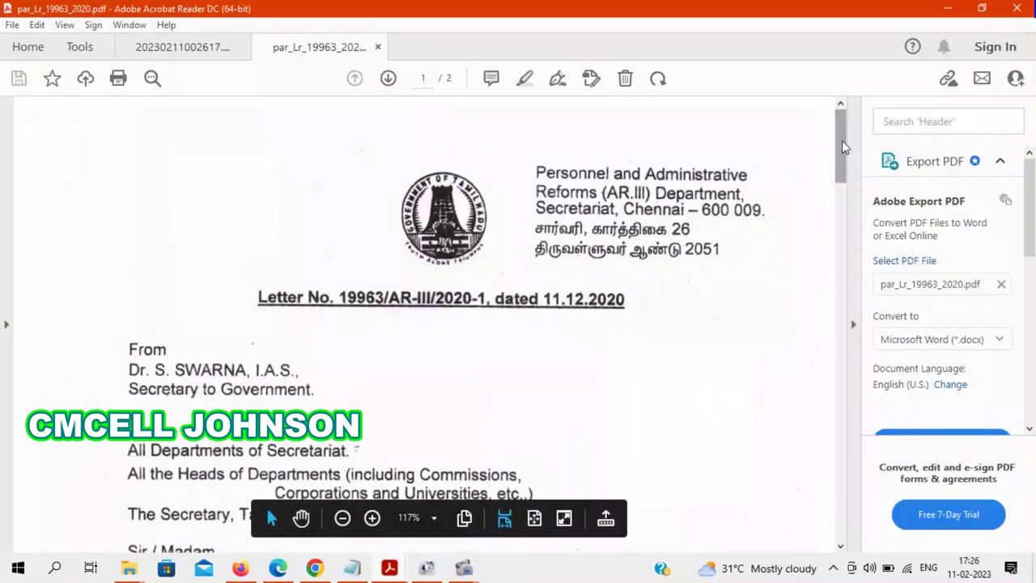
left_click_drag(842, 141, 833, 264)
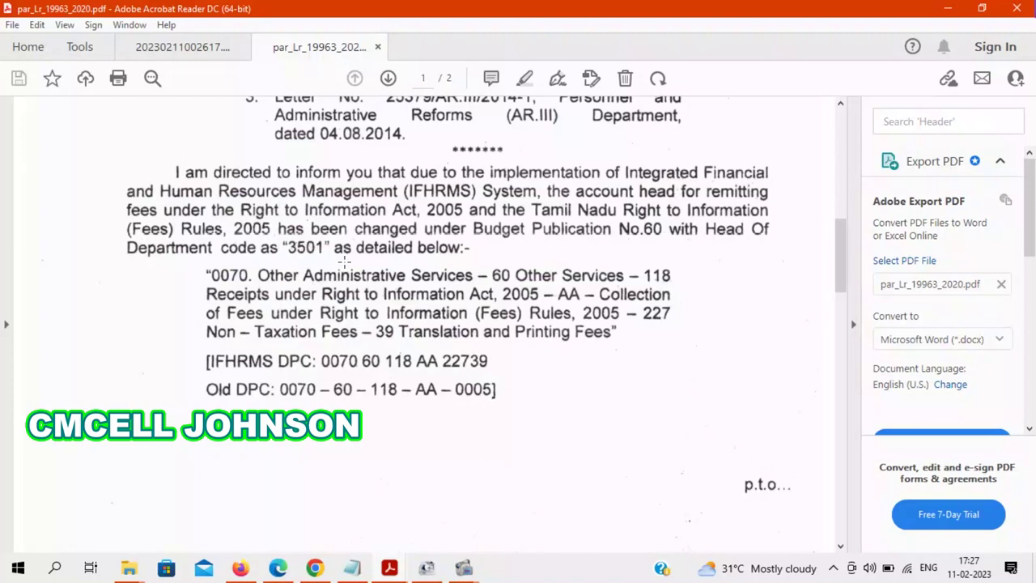
left_click(315, 567)
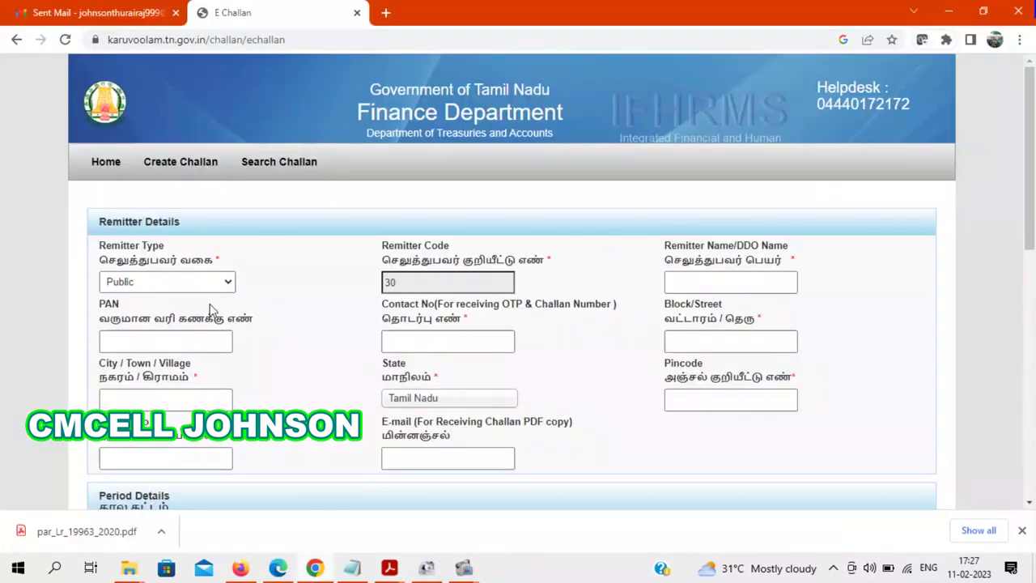
- Start a fresh challan from the home page and enter the remitter's name and contact number
left_click(106, 163)
mouse_move(848, 196)
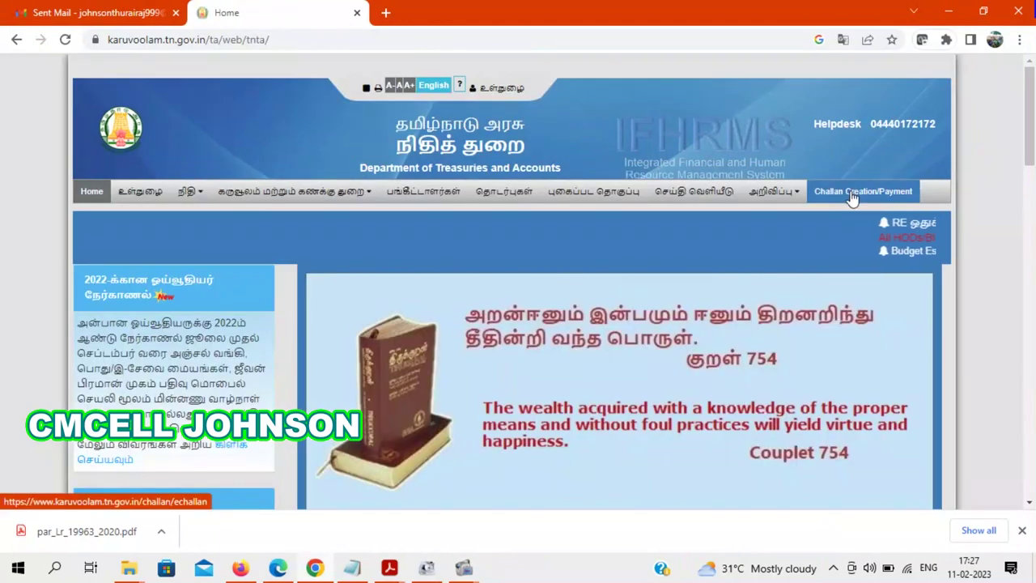
left_click(874, 223)
left_click(721, 289)
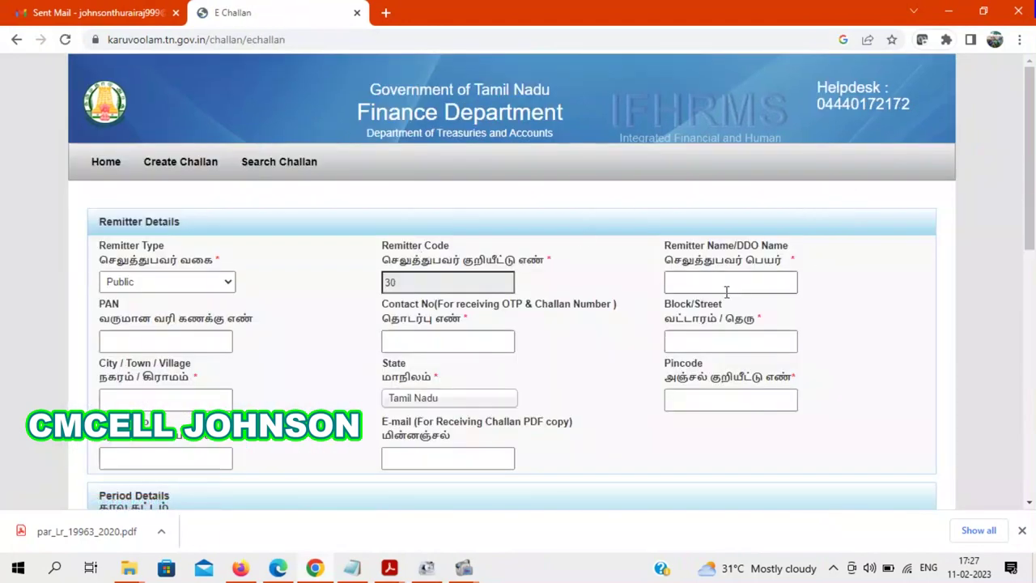
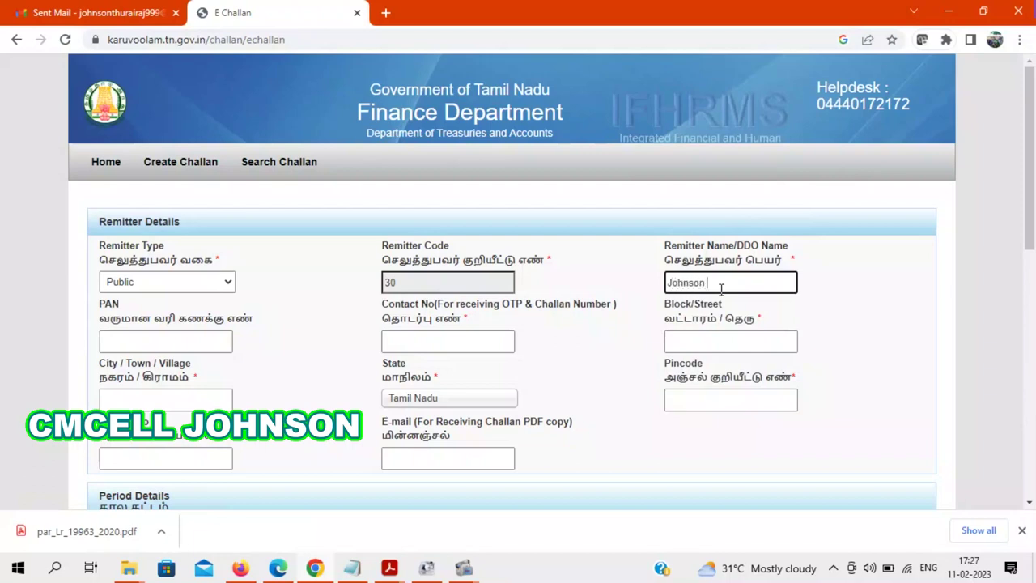
scroll(613, 186, "down", 2)
left_click(462, 187)
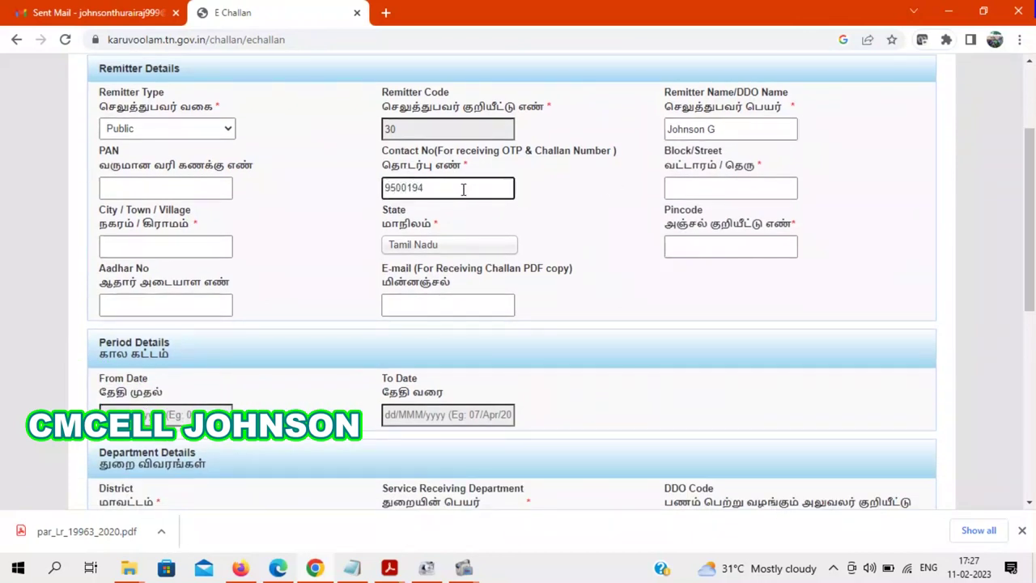
- Fill in the remitter's block/street, city/village, pincode and e-mail address
left_click(693, 192)
type("N")
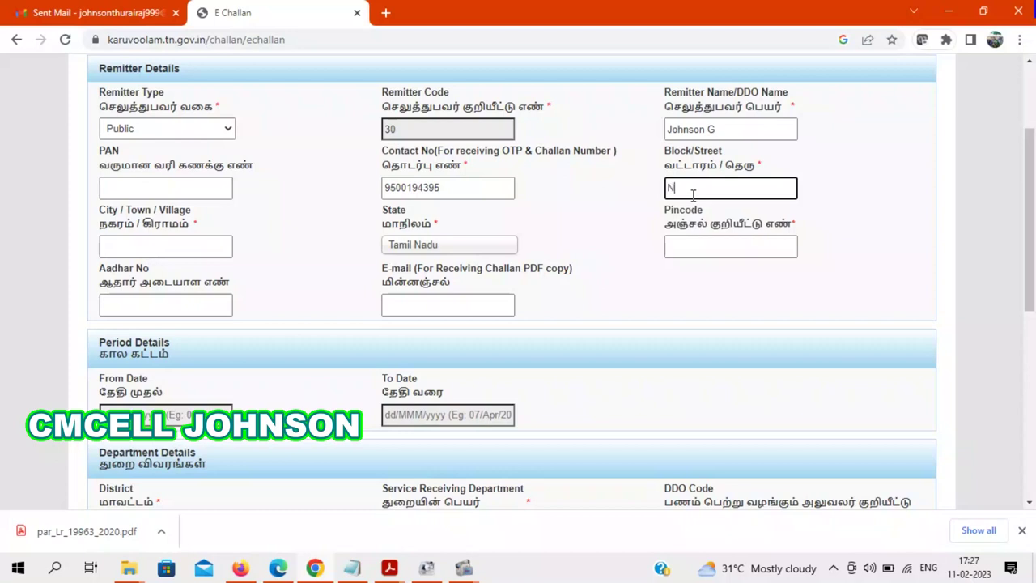
type("anguneri")
left_click(184, 249)
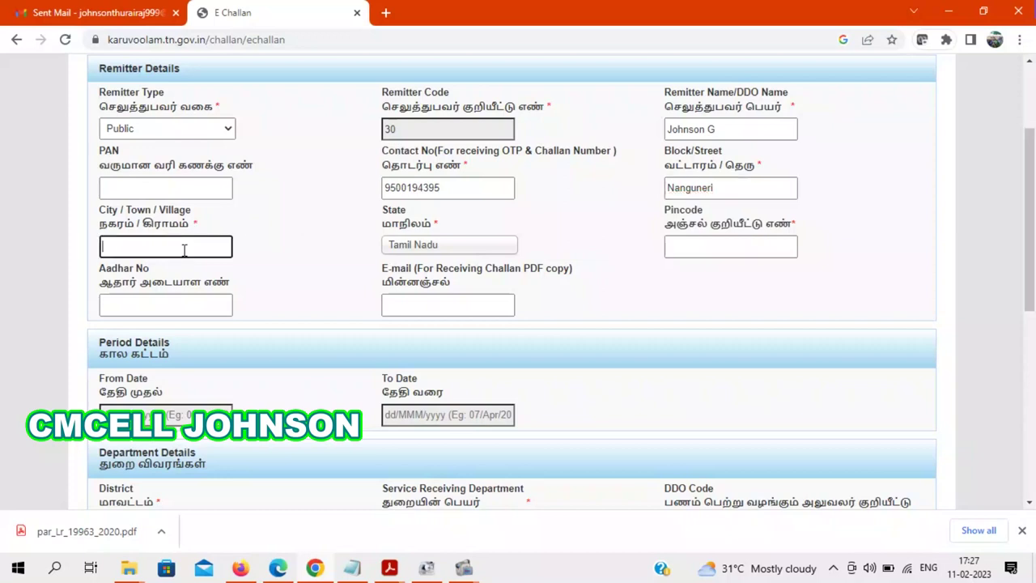
left_click(694, 248)
type("627652")
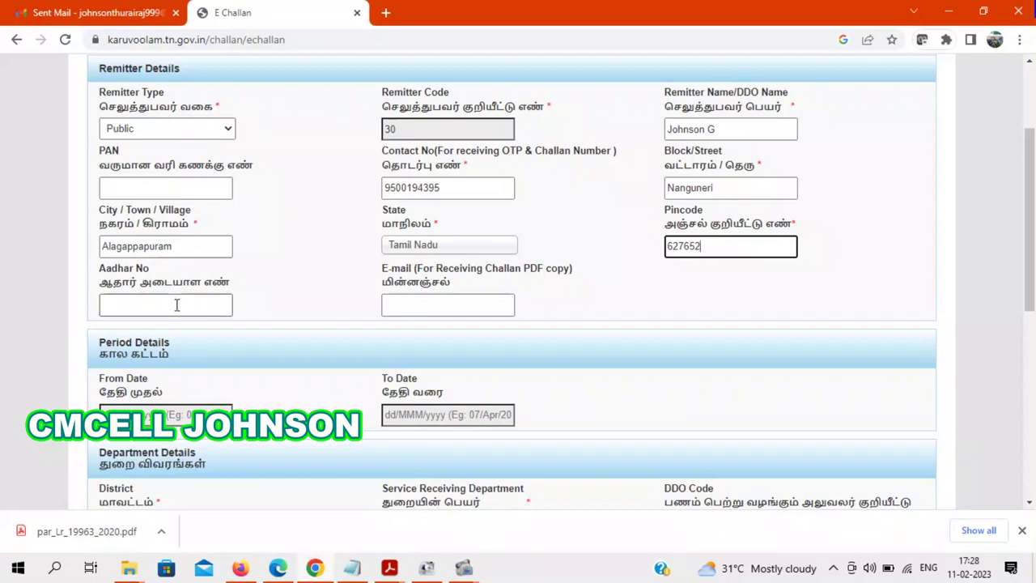
left_click(407, 296)
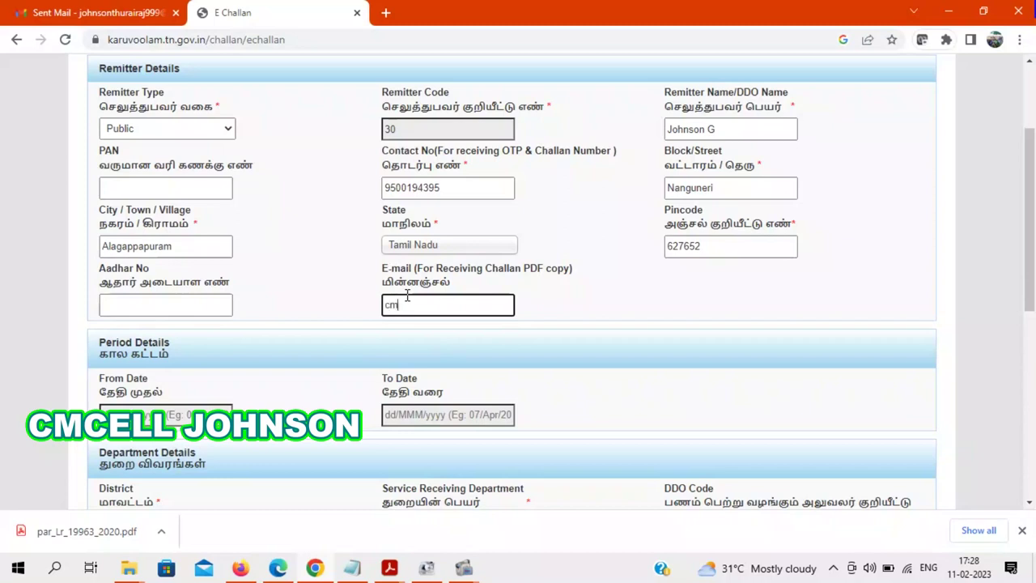
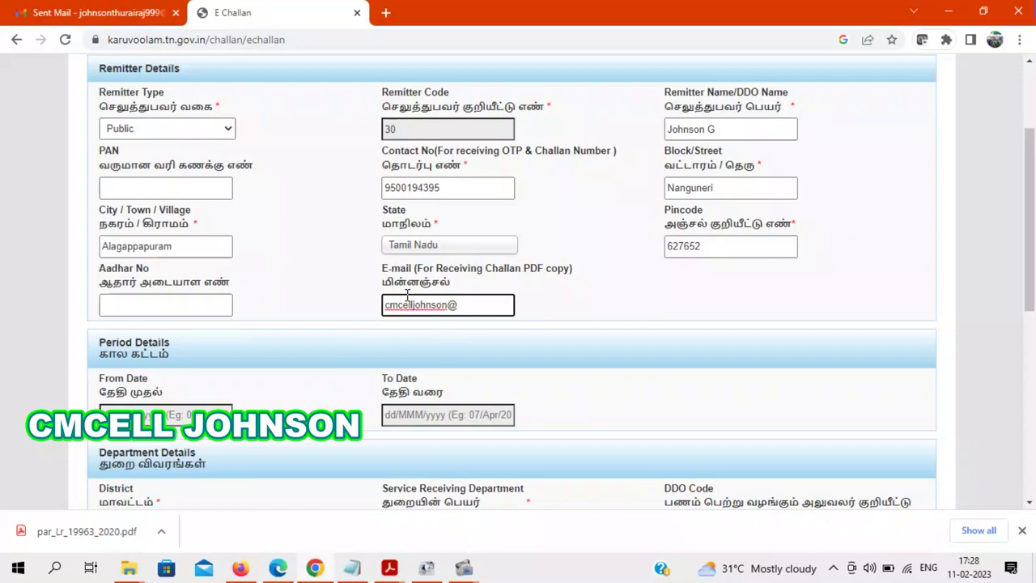
left_click_drag(1031, 281, 1030, 331)
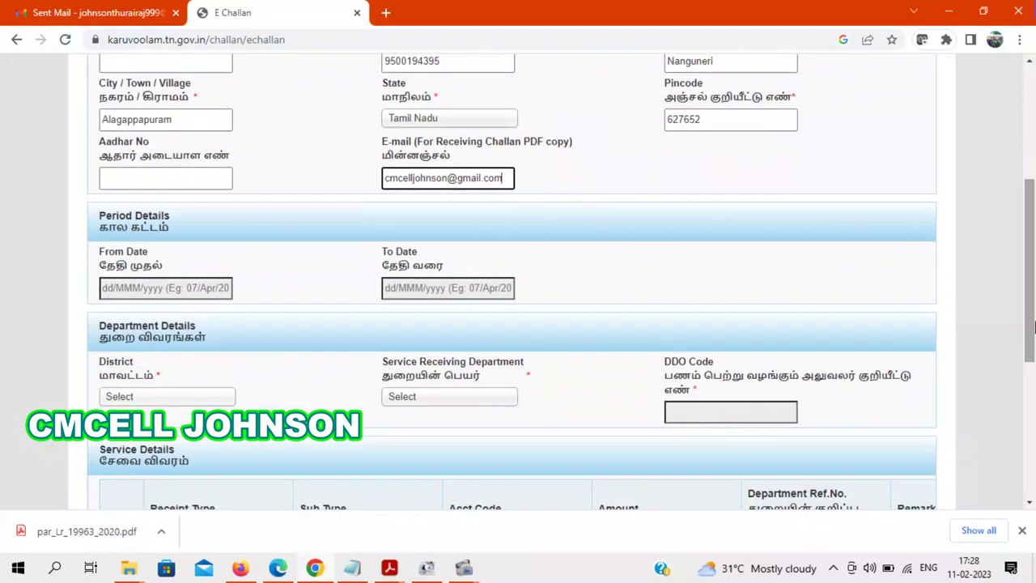
- Set the challan period from 11/Feb/2023 to 28/Feb/2023
left_click(162, 287)
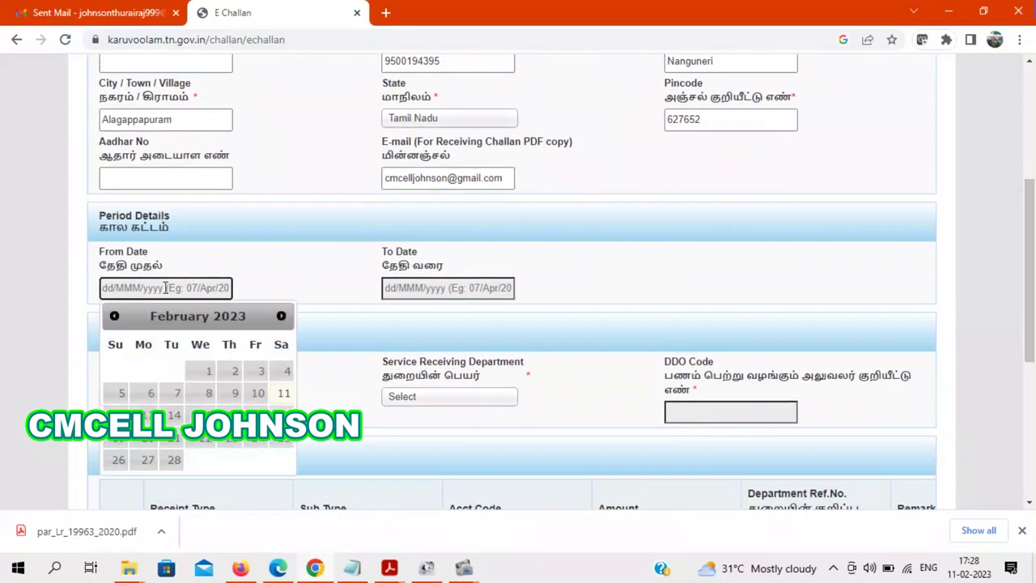
left_click(282, 396)
left_click(421, 288)
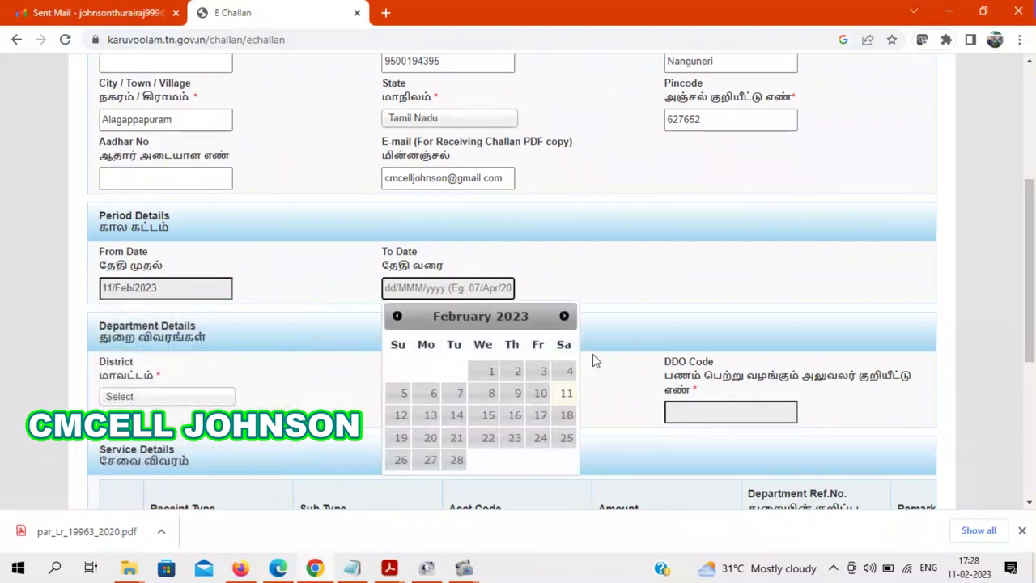
left_click(457, 460)
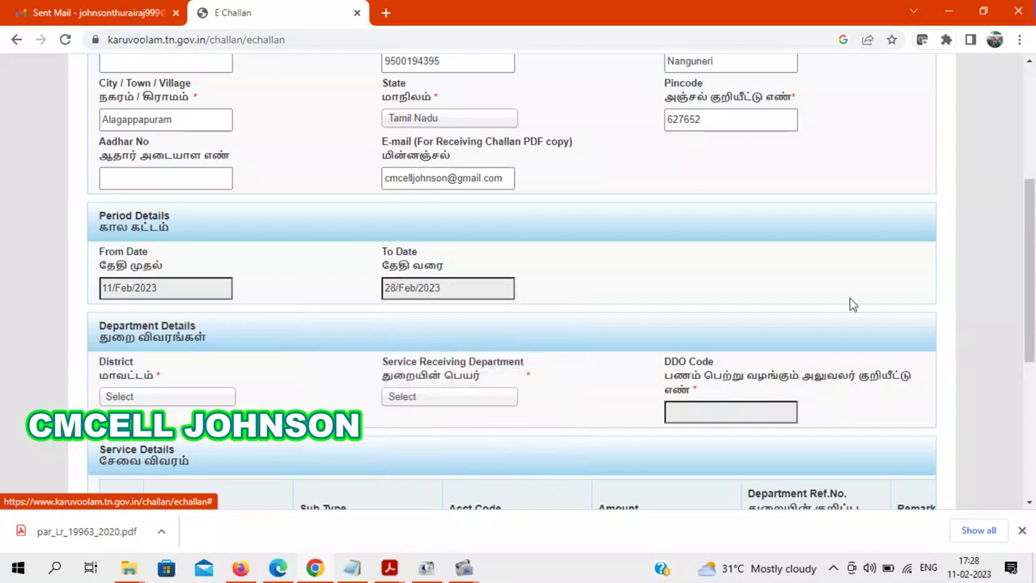
left_click_drag(1033, 285, 1032, 345)
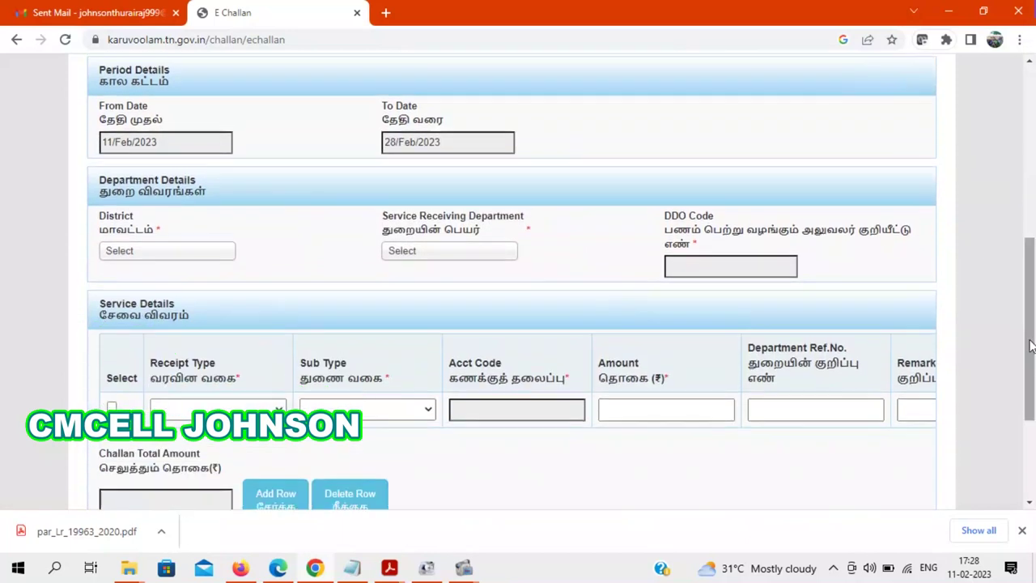
- Choose district TIRUNELVELI, department 04202 Rural Development and Panchayat Raj, and DDO 17040057-BDO (BP) Nanguneri
left_click(166, 255)
type("t")
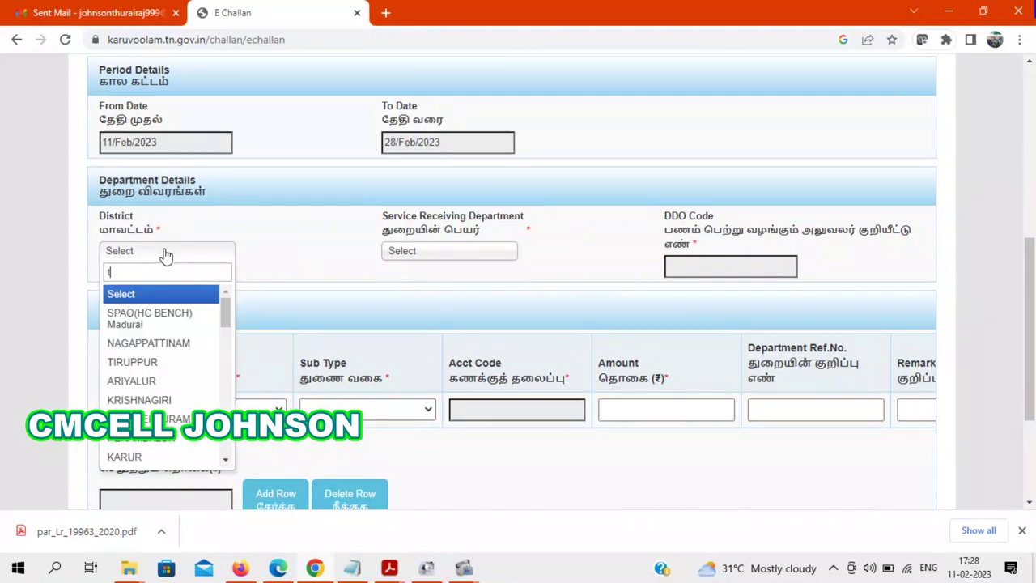
type("iru")
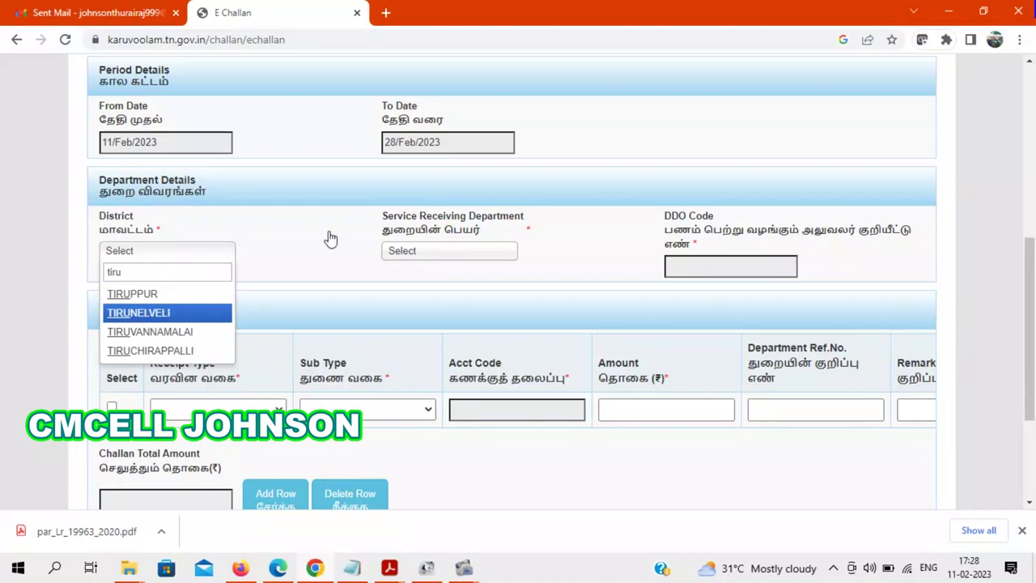
key("Return")
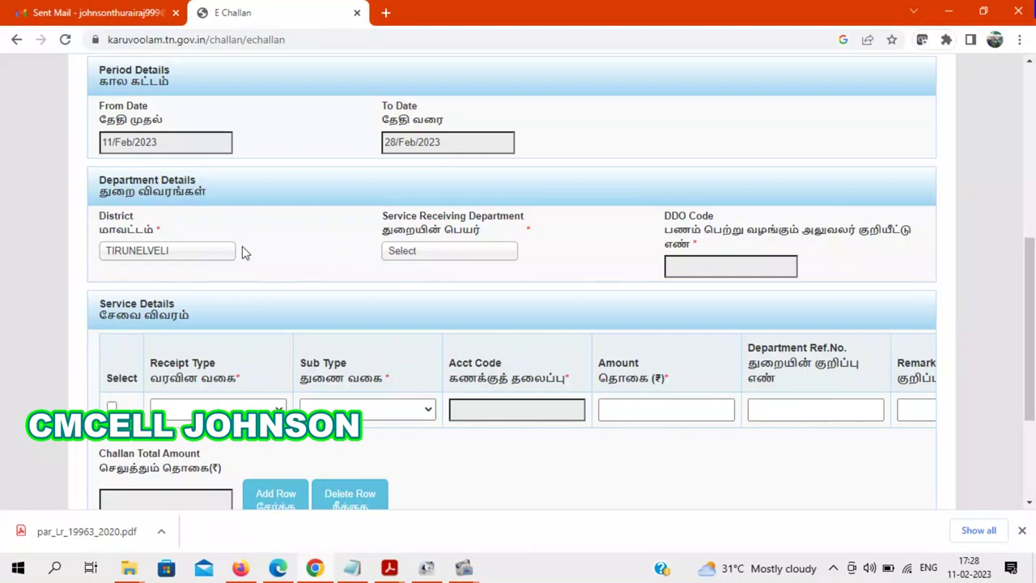
left_click(427, 254)
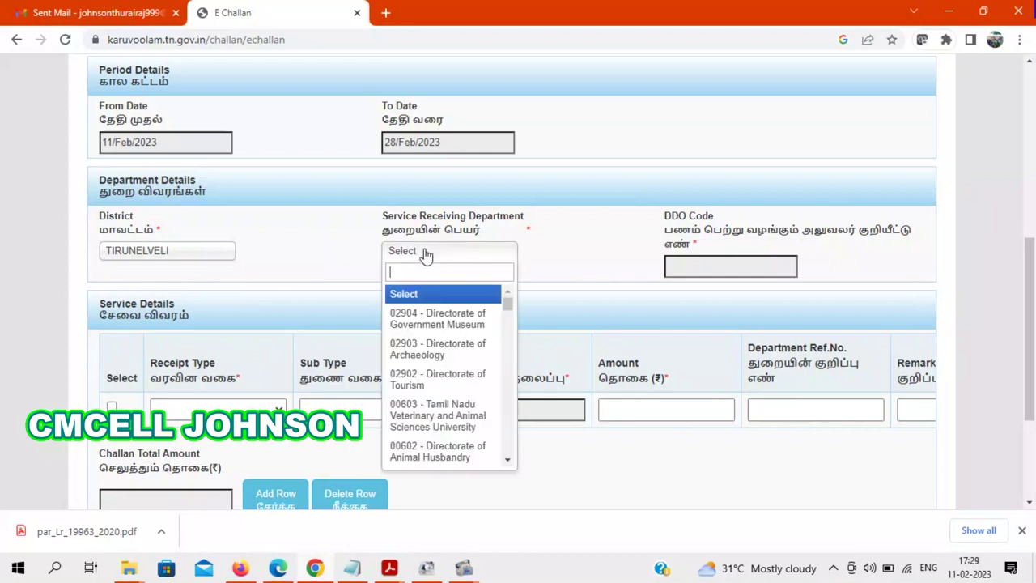
type("rural")
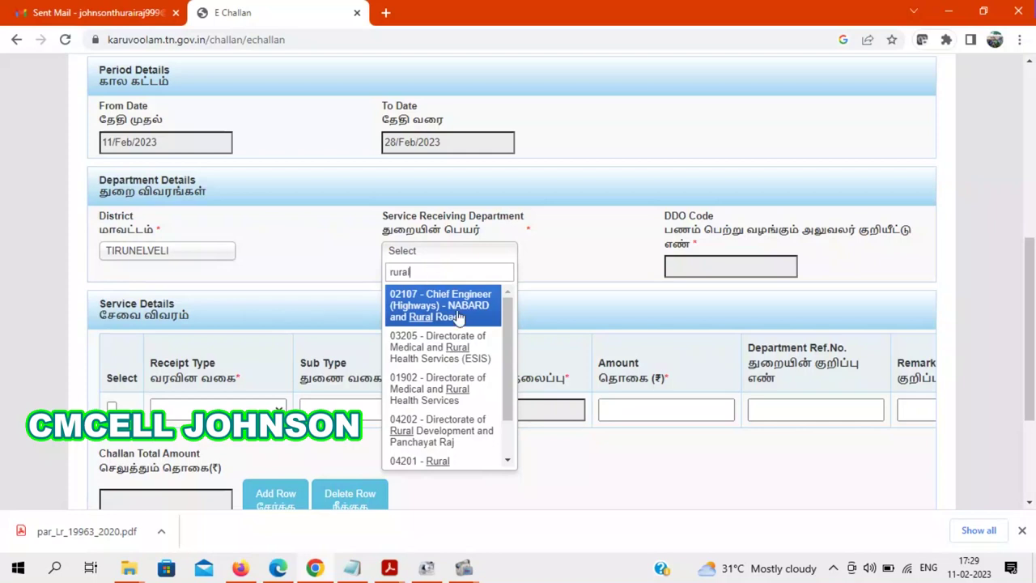
left_click_drag(508, 354, 511, 397)
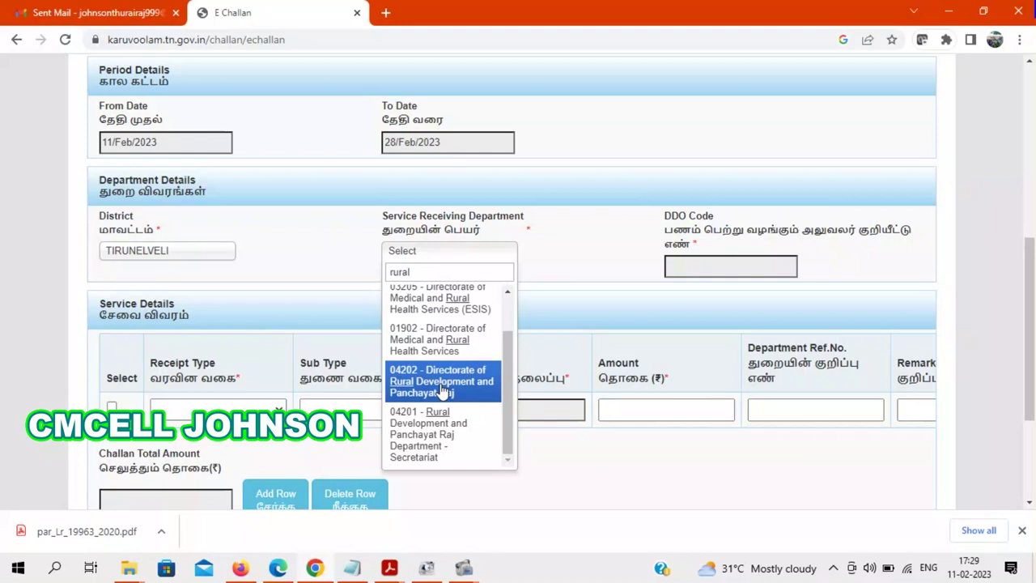
left_click(445, 391)
left_click(715, 251)
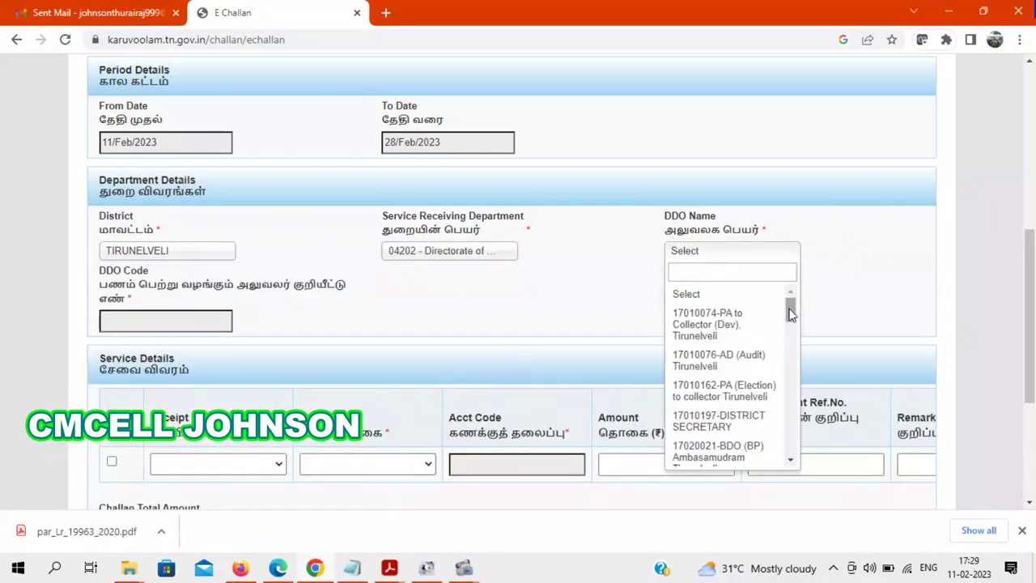
type("nan")
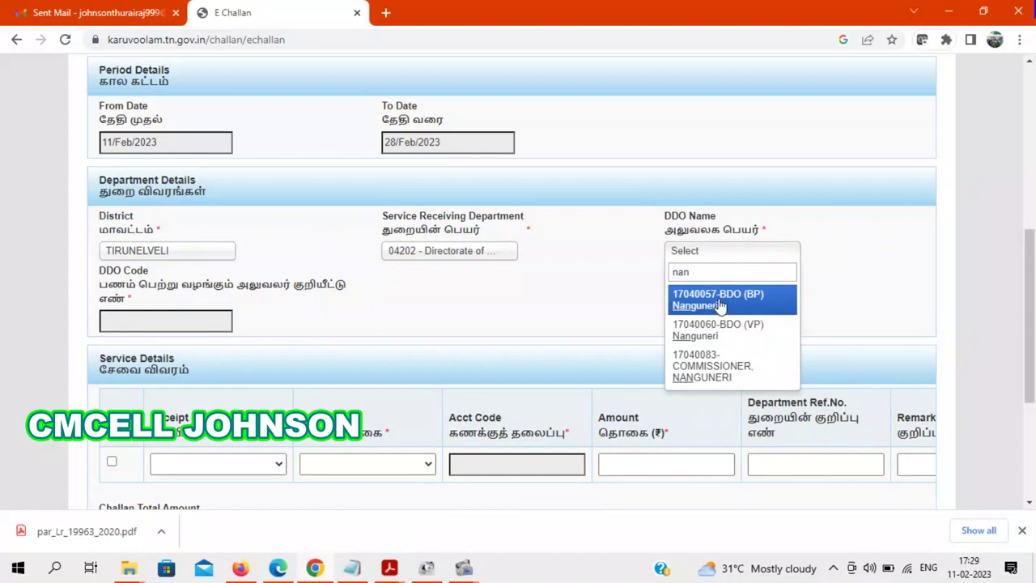
left_click(734, 301)
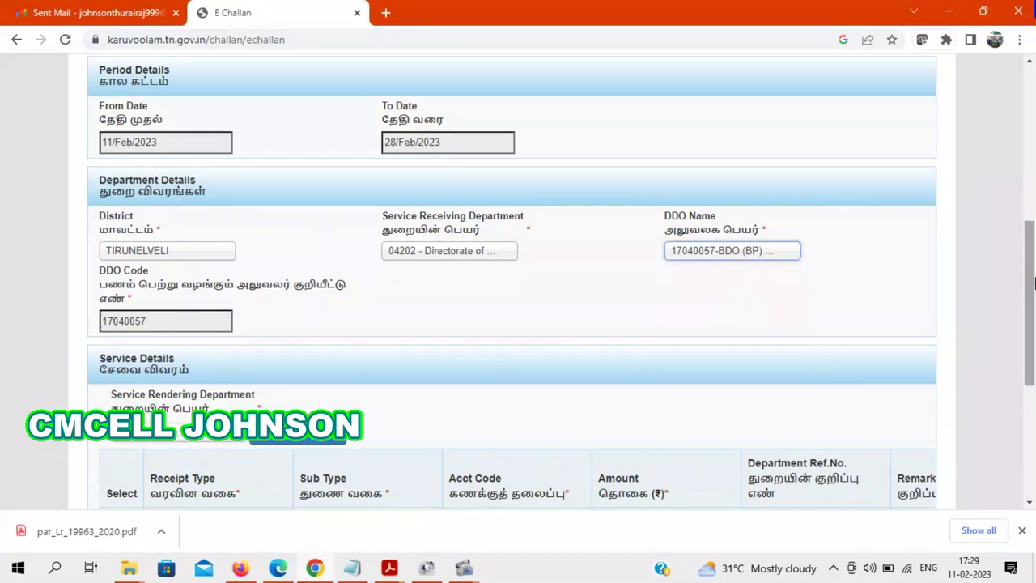
- Choose service rendering department 03501 Human Resources Management and generate its service rows
left_click_drag(1033, 281, 1034, 336)
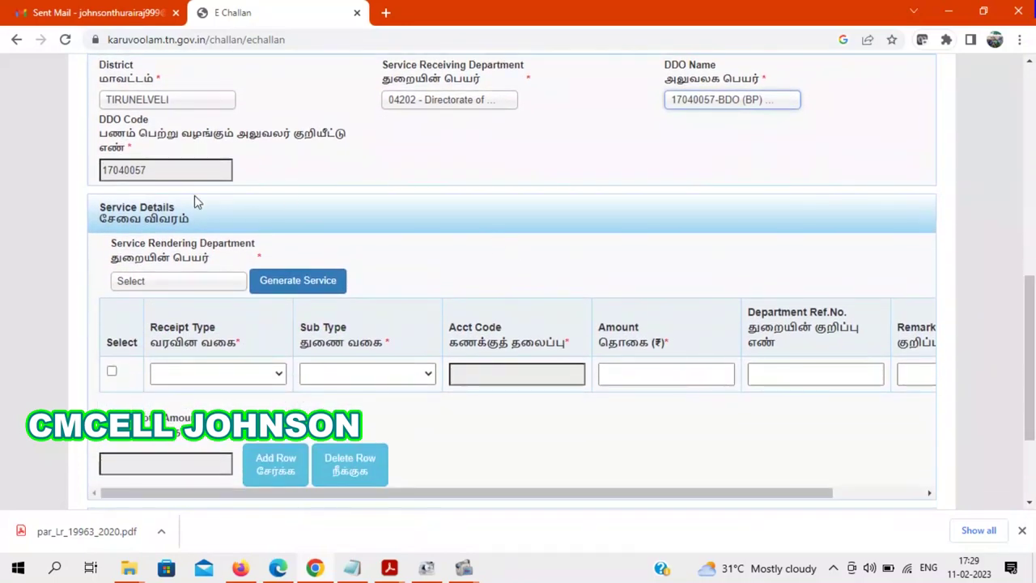
left_click(194, 283)
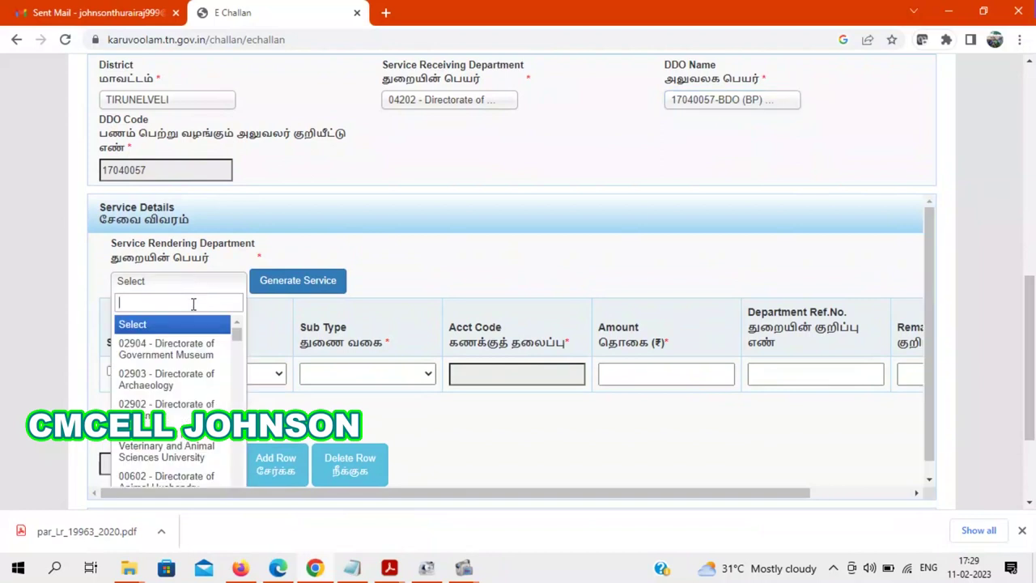
type("03501")
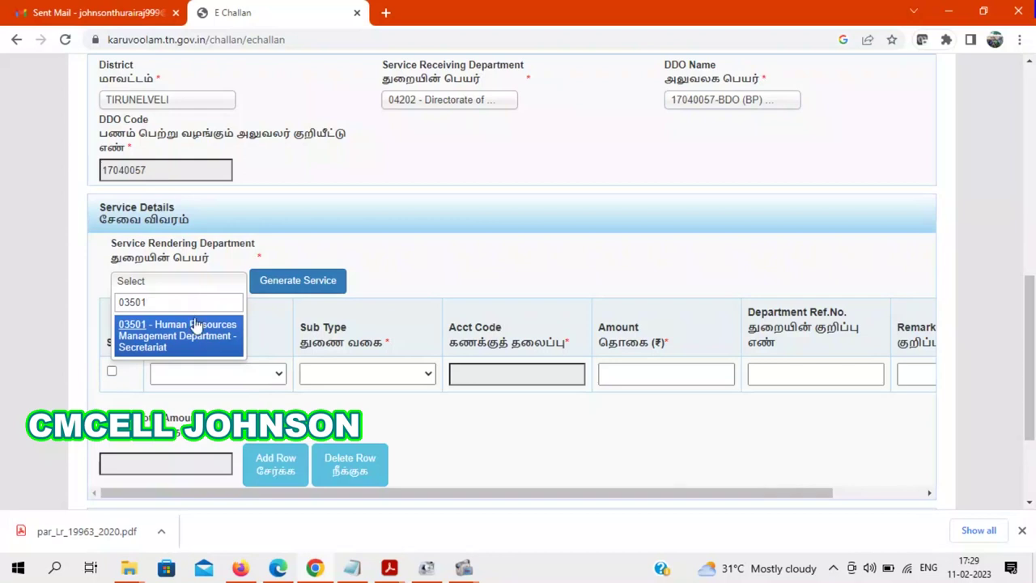
left_click(202, 330)
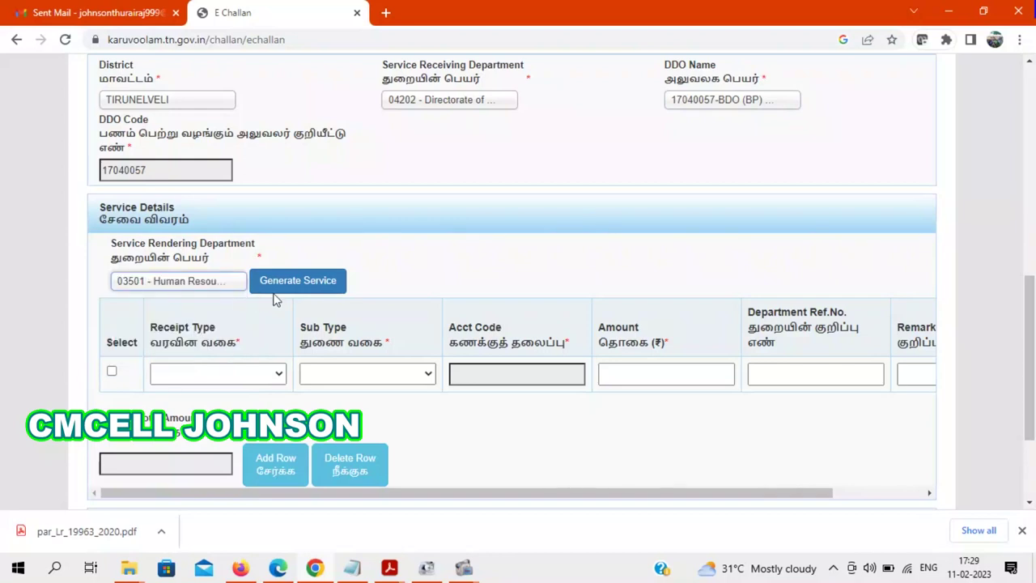
left_click(299, 283)
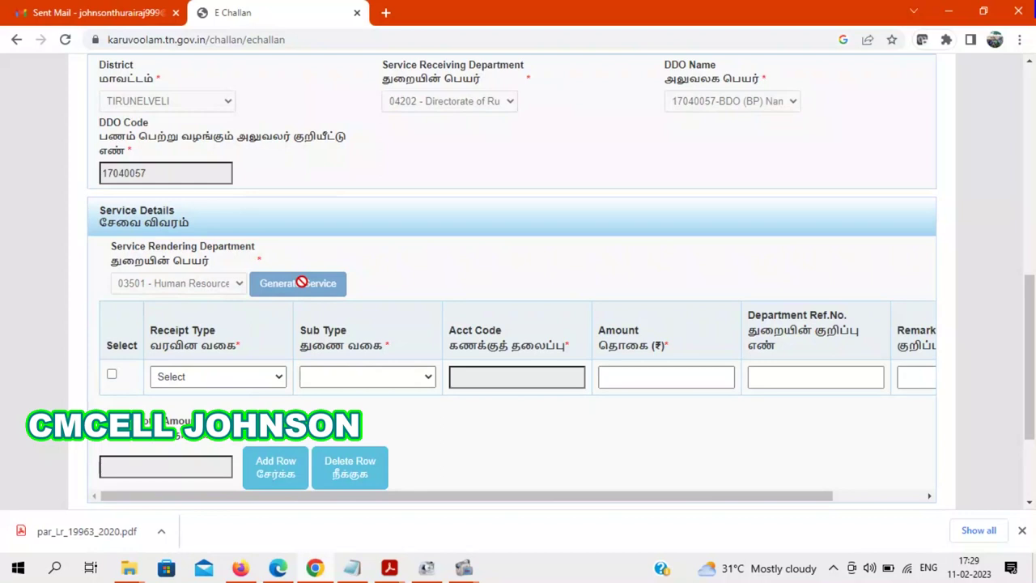
- Set Receipt Type and Sub Type to Right to Information (Fees) Rules 2005
left_click(226, 378)
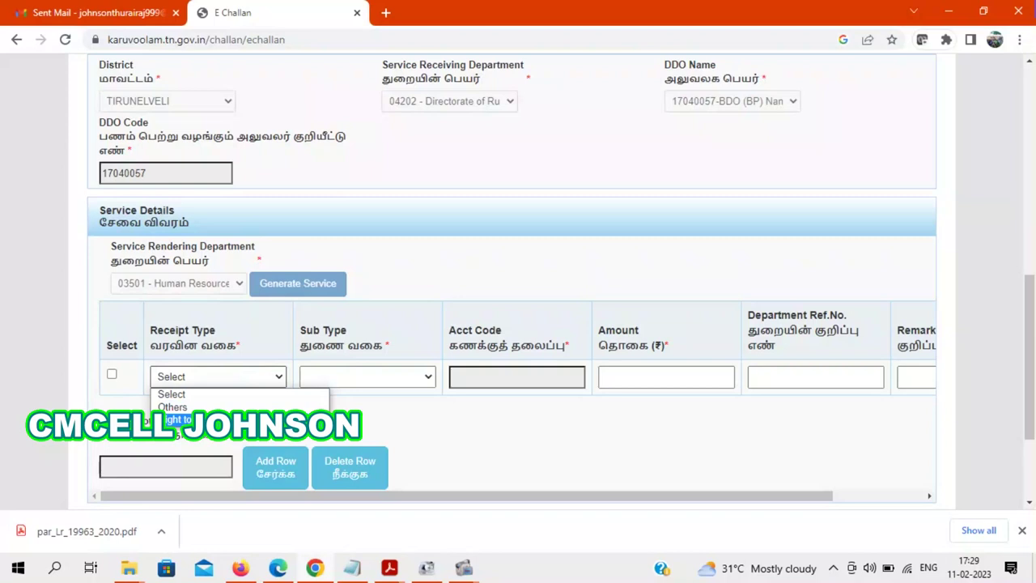
left_click(174, 419)
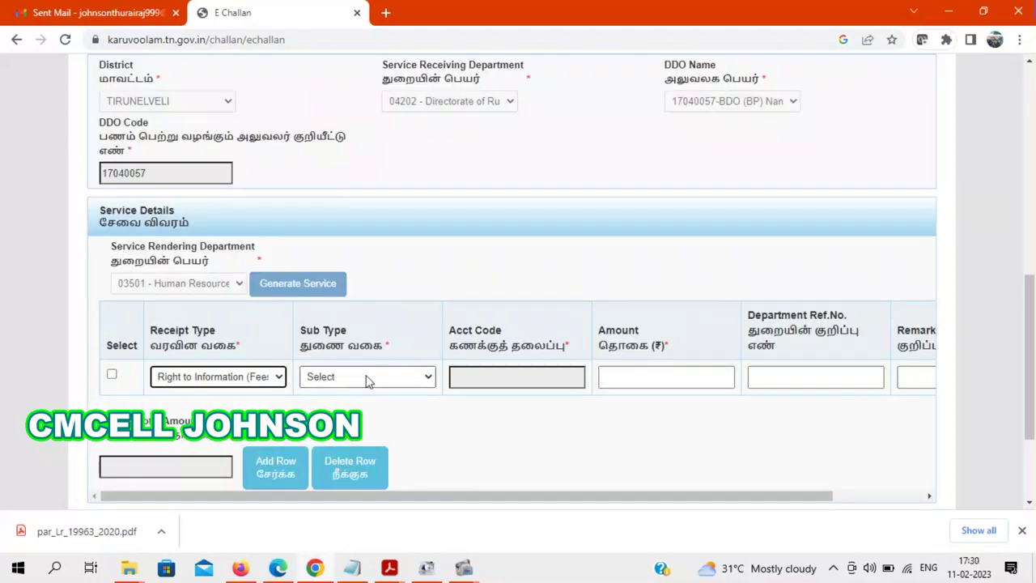
left_click(366, 378)
left_click(368, 407)
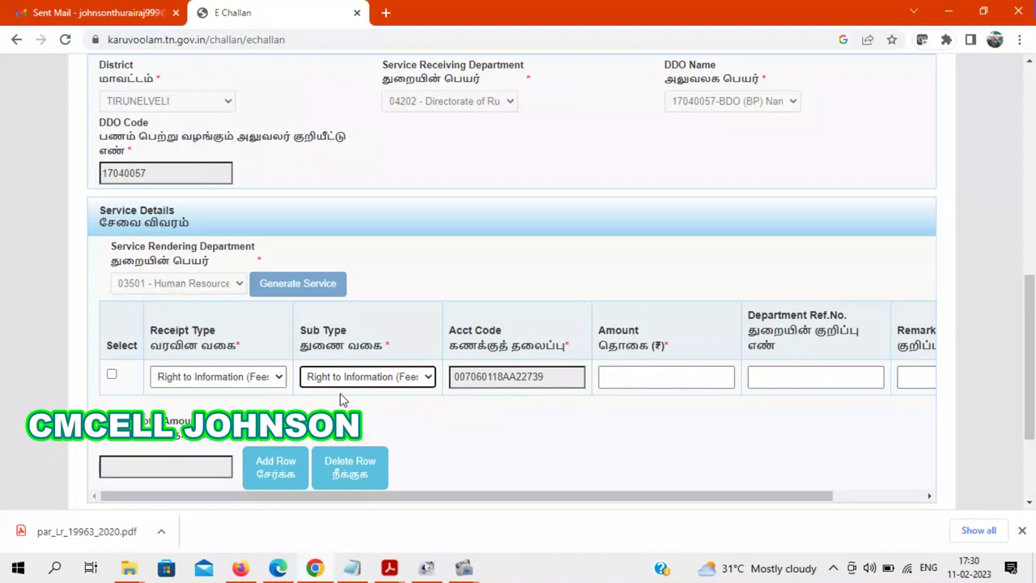
left_click(261, 376)
left_click(178, 407)
left_click(386, 378)
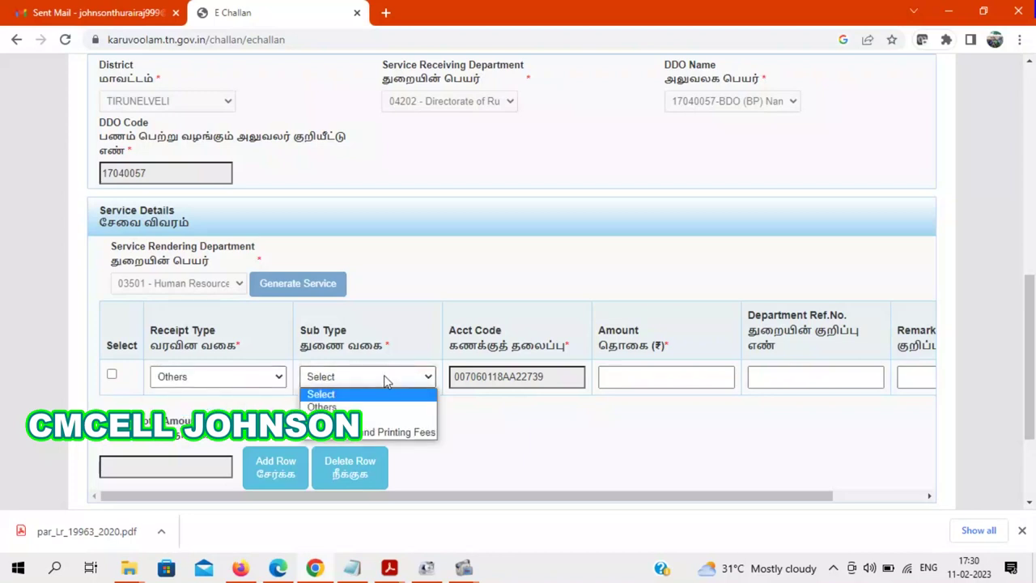
left_click(371, 433)
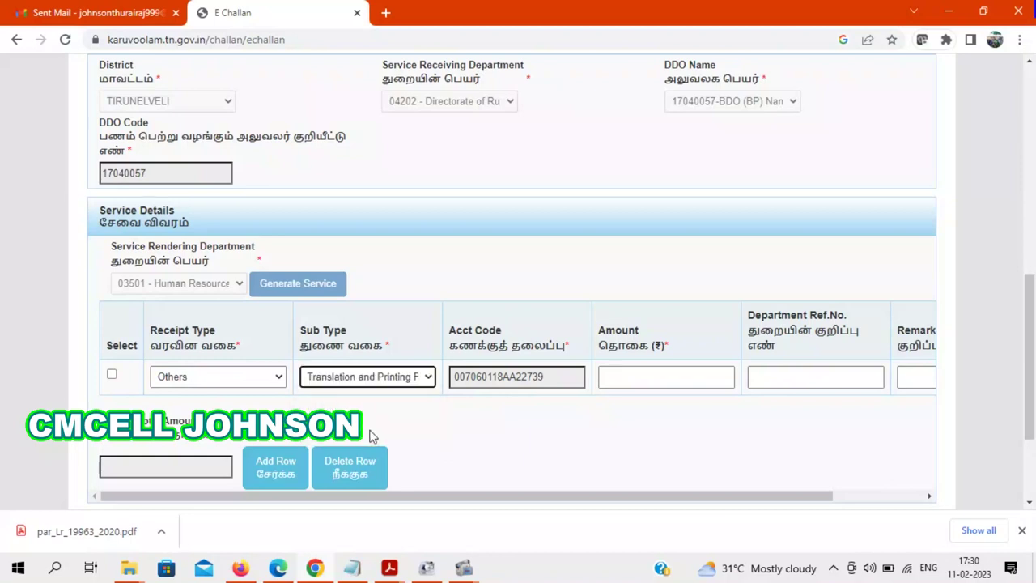
left_click(240, 380)
left_click(234, 404)
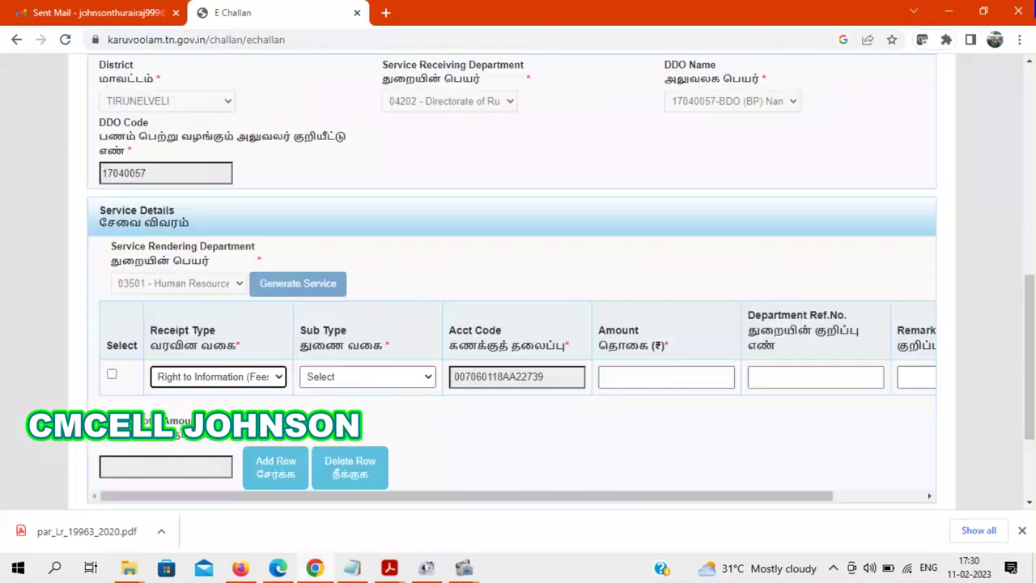
left_click(396, 377)
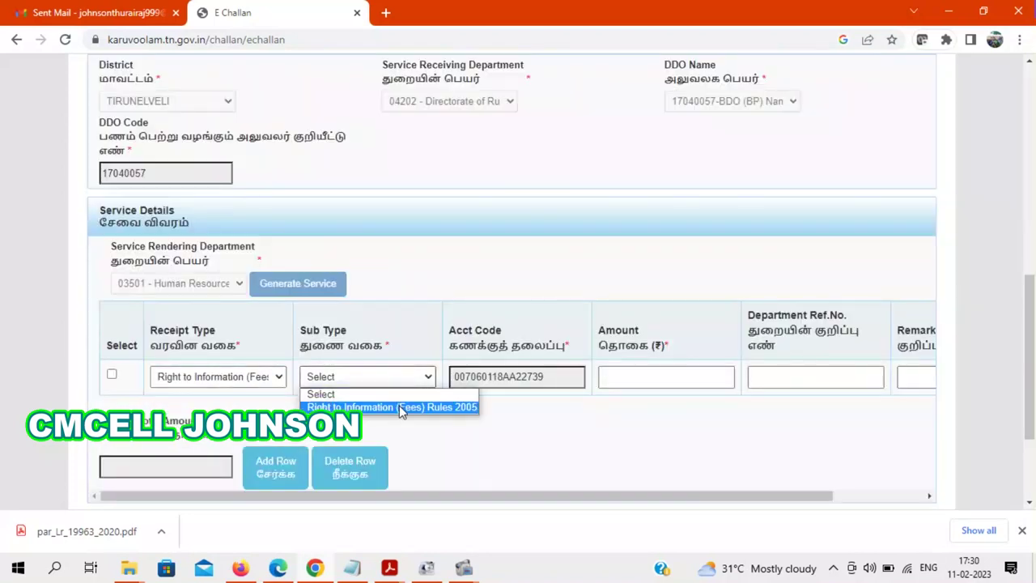
left_click(402, 408)
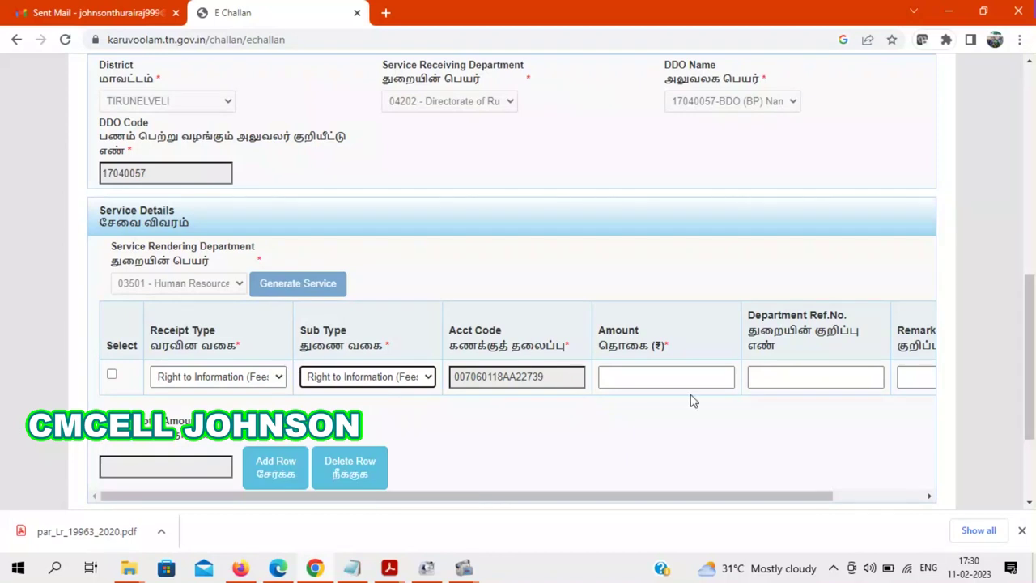
- Enter 2 as the RTI fee amount
left_click(635, 374)
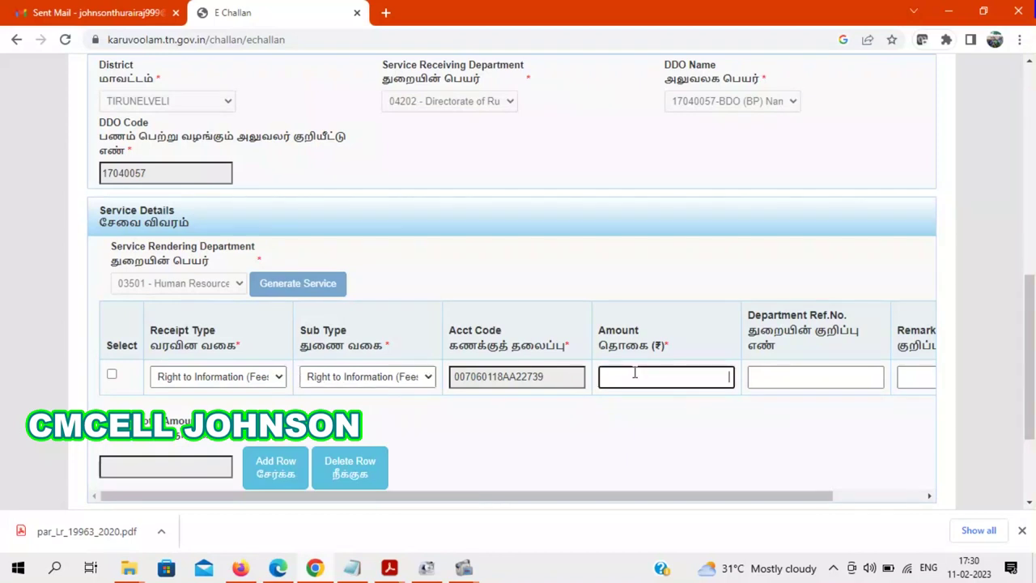
type("2")
left_click_drag(741, 498, 833, 497)
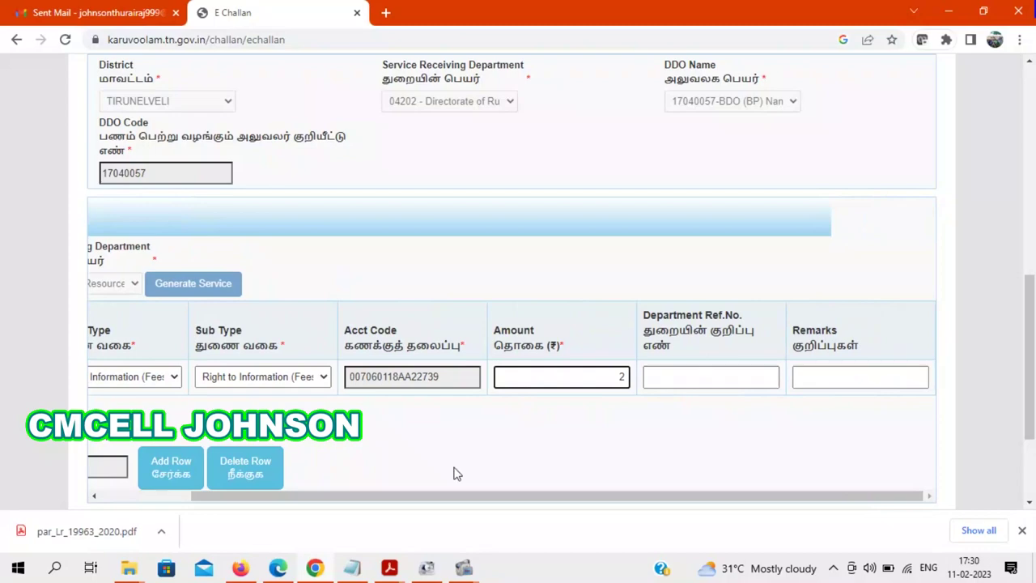
mouse_move(389, 567)
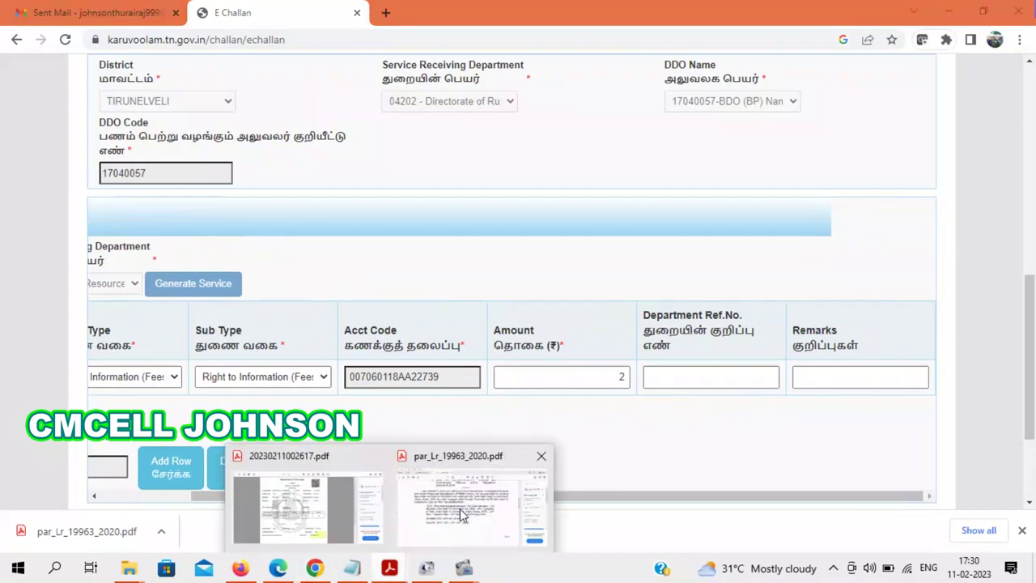
left_click(477, 518)
left_click_drag(840, 255, 844, 132)
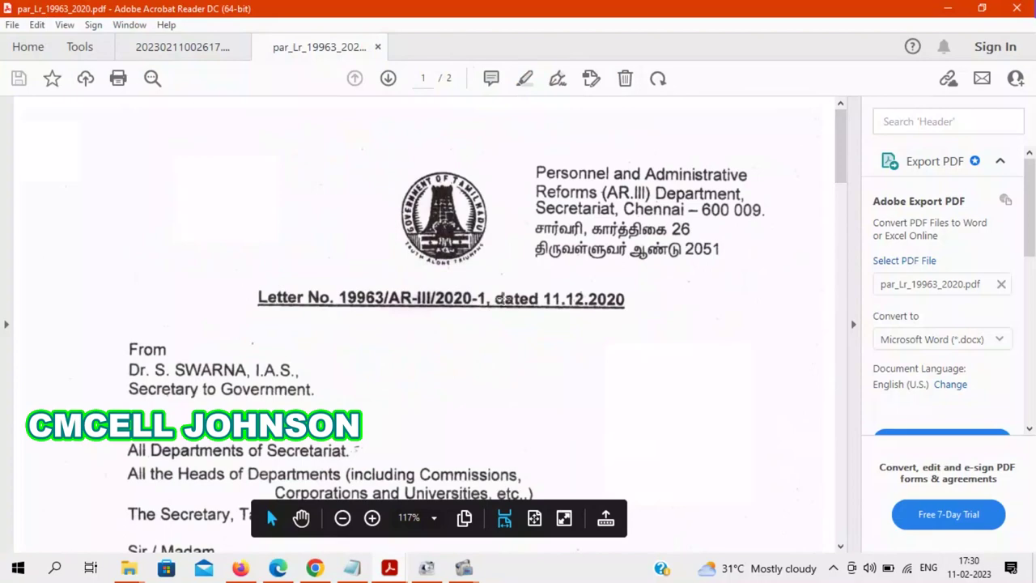
left_click(396, 566)
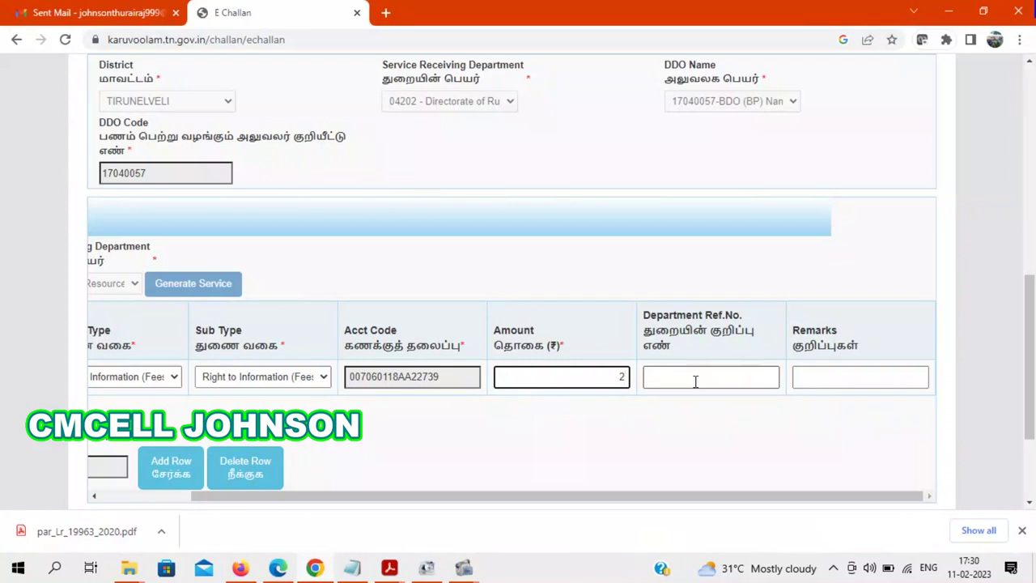
left_click(814, 377)
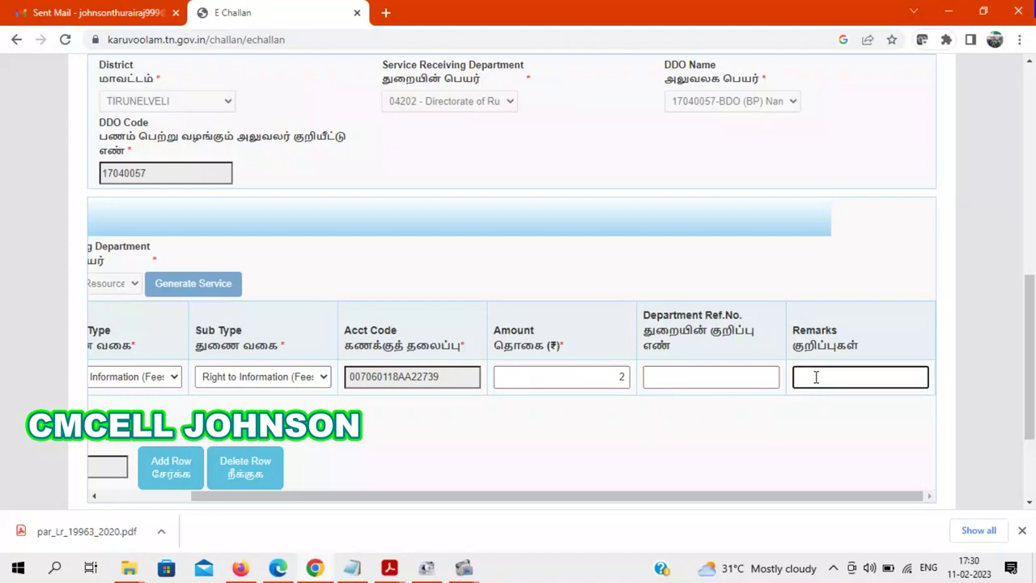
type("Rti fess")
left_click(744, 375)
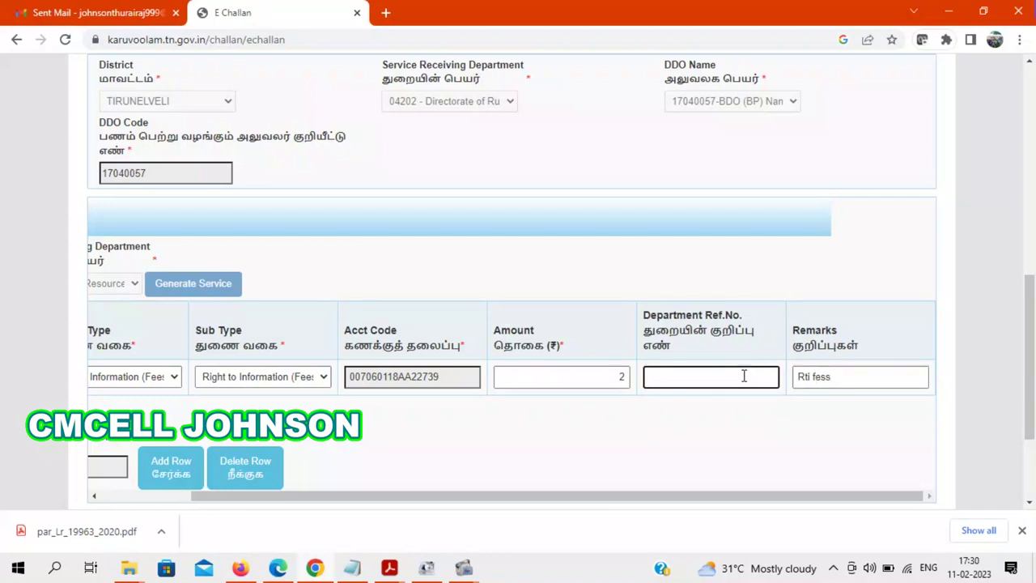
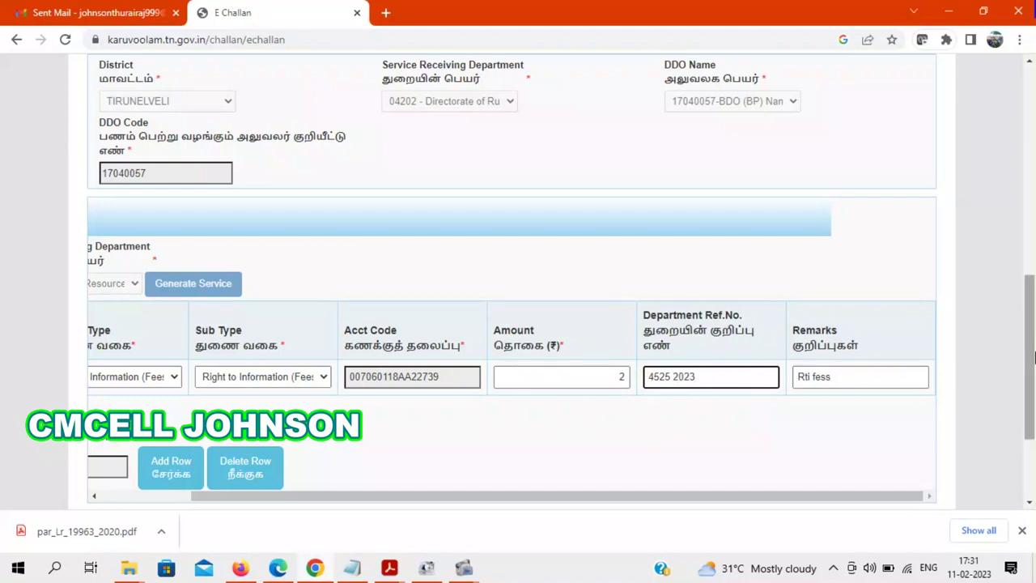
- Tick the fee row's Select box so the challan total reads 2
scroll(1031, 356, "down", 2)
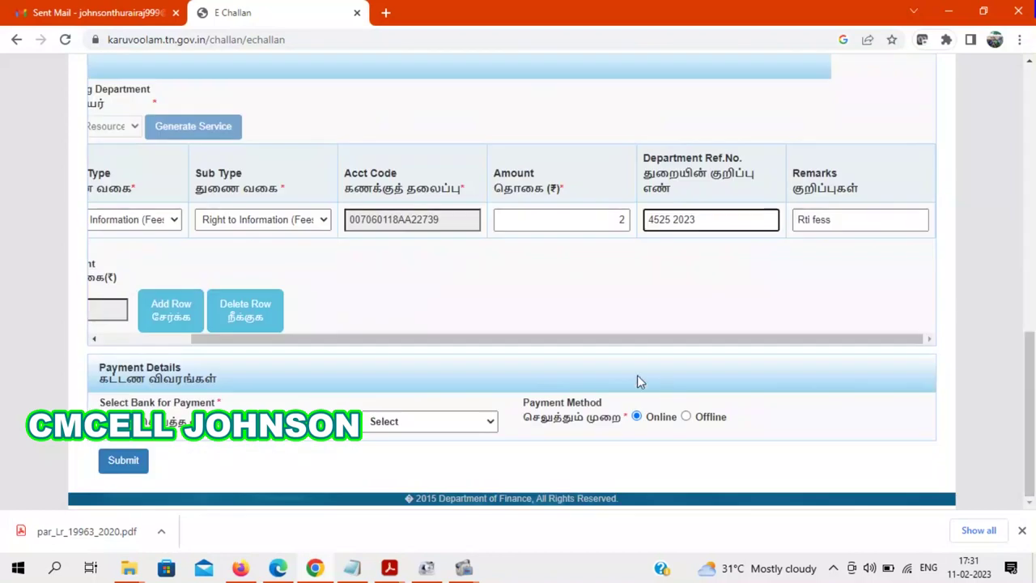
left_click_drag(585, 340, 495, 340)
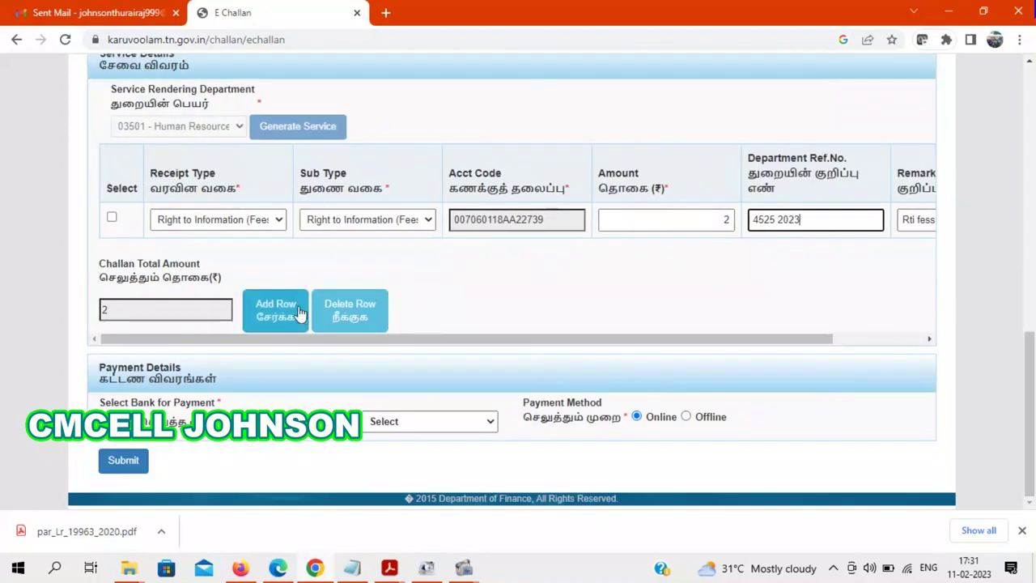
left_click(111, 219)
left_click_drag(1033, 414, 1033, 189)
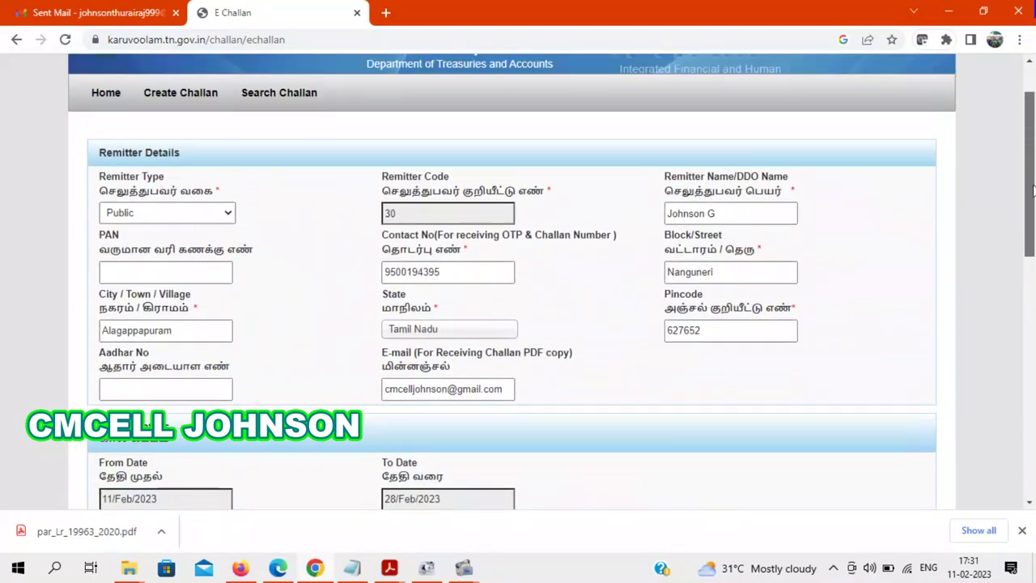
left_click_drag(1033, 188, 1033, 471)
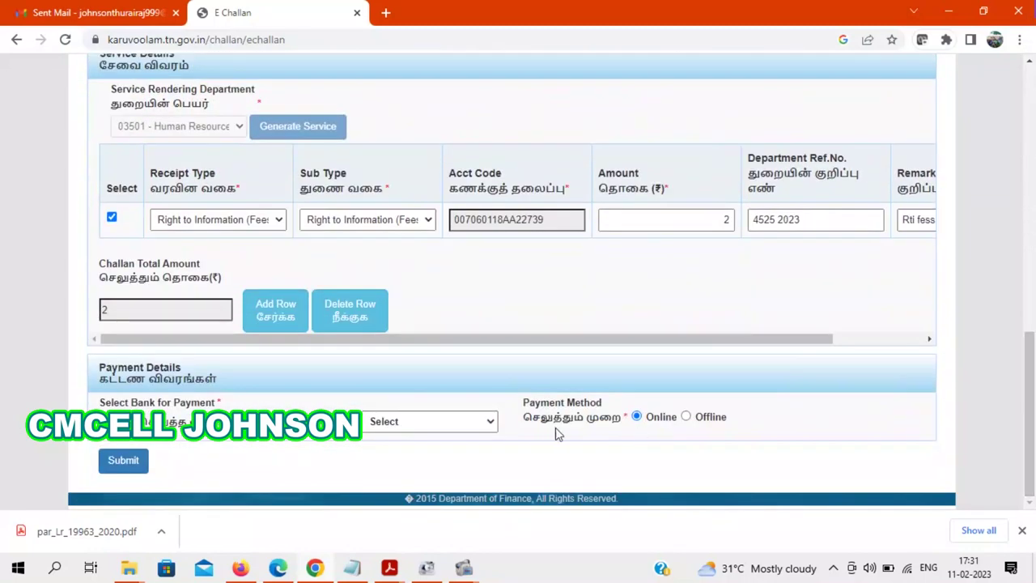
left_click(431, 422)
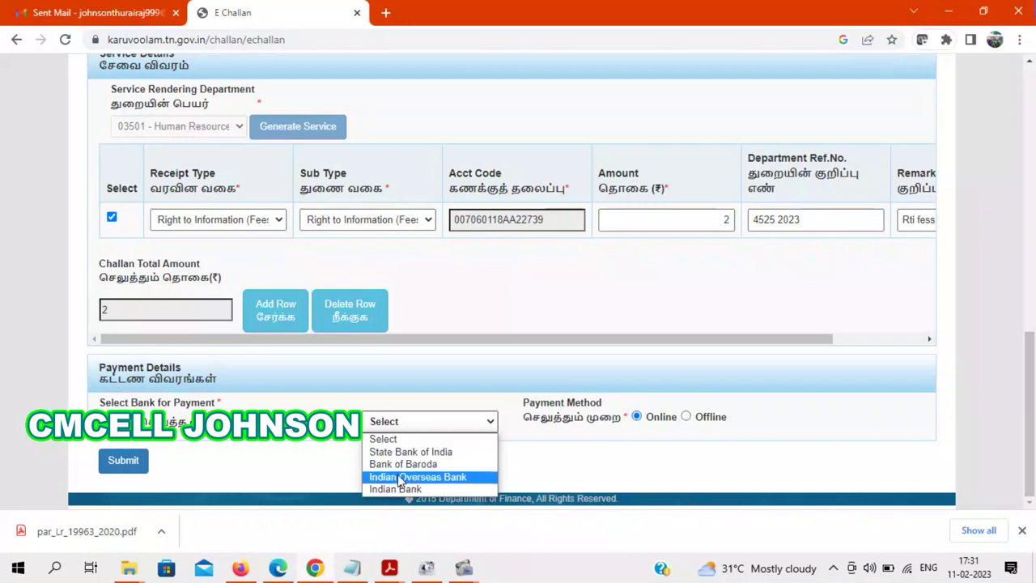
- Choose Indian Overseas Bank as the paying bank and submit the challan
left_click(398, 477)
left_click(118, 463)
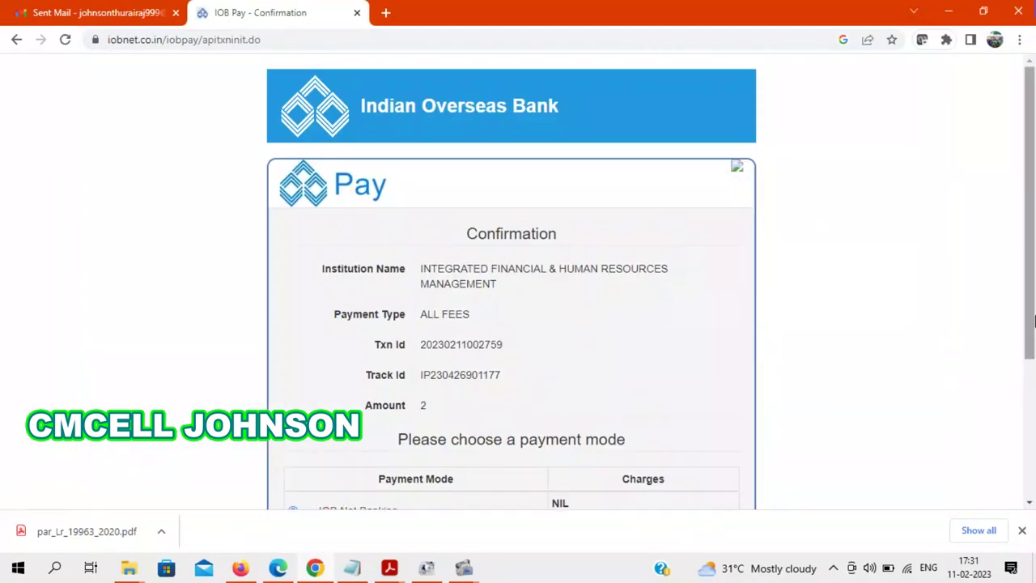
- Review the IOB Pay confirmation for amount 2, then bring up the challan PDF showing SUCCESS
left_click_drag(1033, 245, 1034, 382)
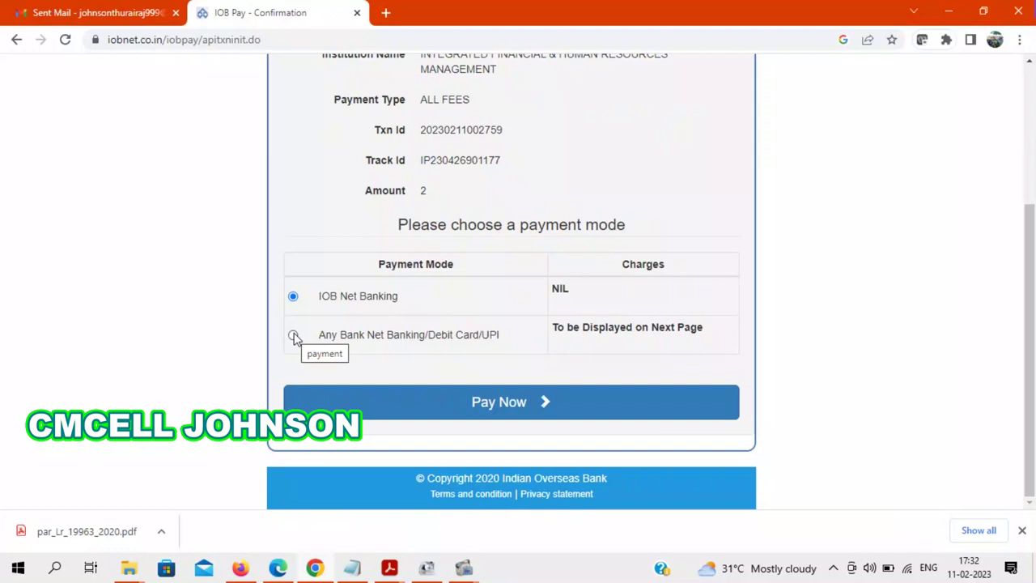
scroll(881, 201, "up", 2)
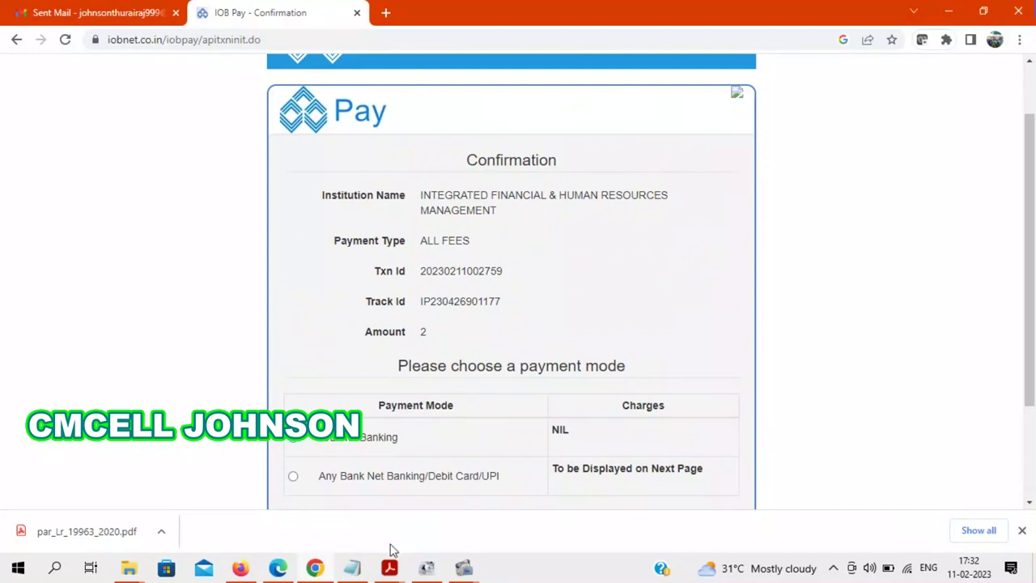
mouse_move(389, 568)
left_click(300, 510)
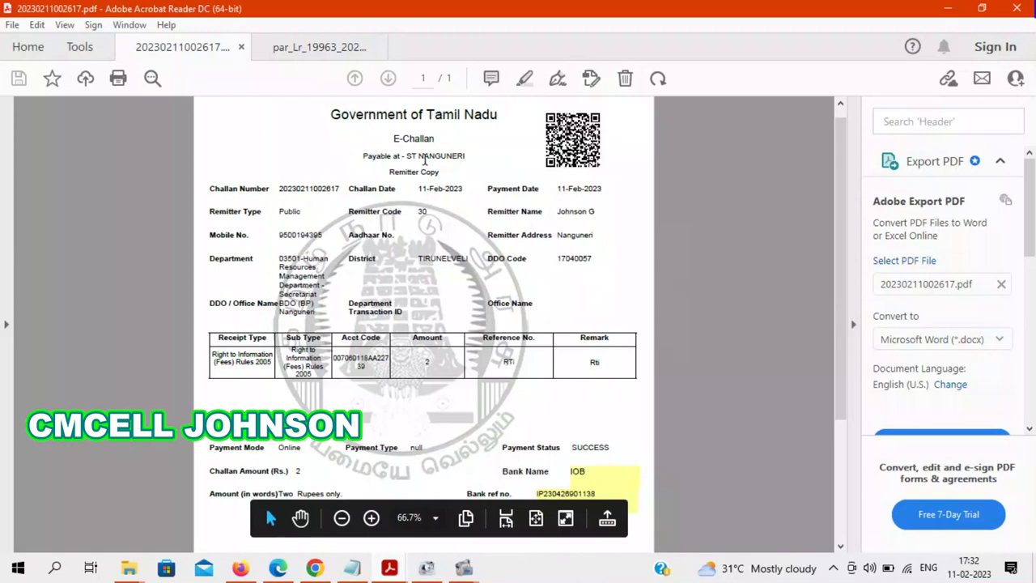
- Highlight the Payable at ST NANGUNERI line, challan number, and remitter name and mobile in the PDF
left_click_drag(394, 157, 464, 158)
left_click(426, 166)
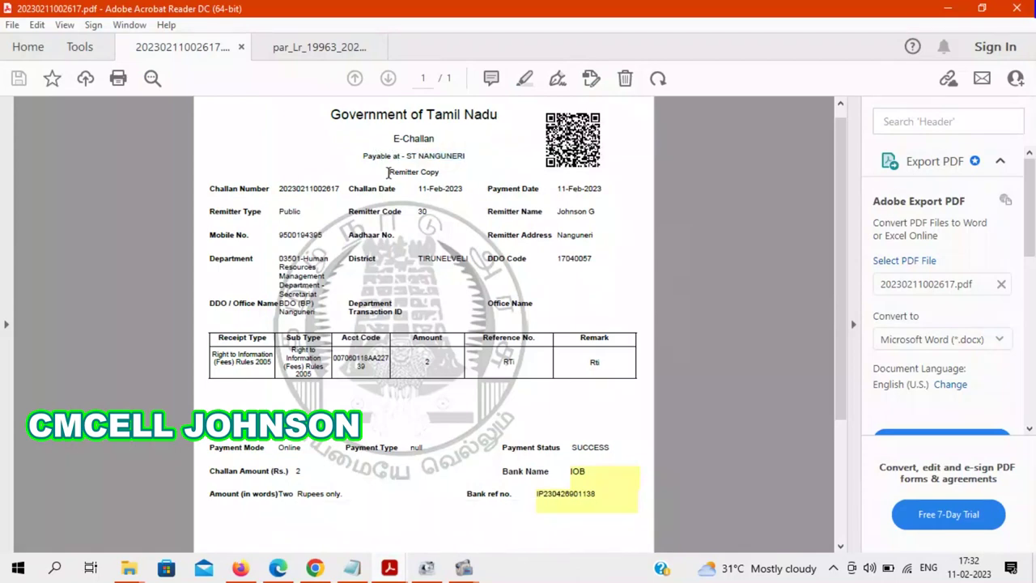
left_click_drag(211, 187, 363, 190)
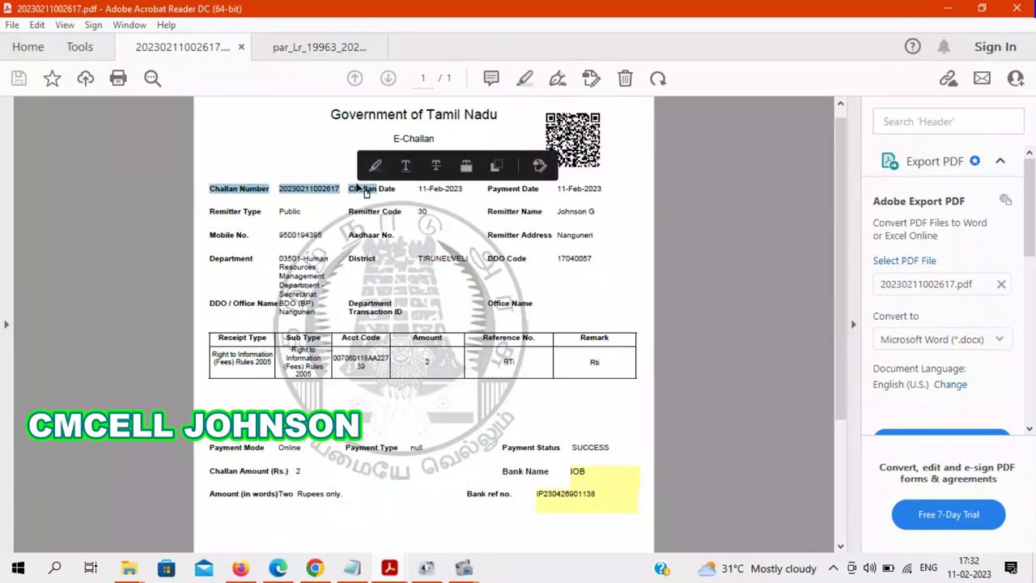
left_click(438, 188)
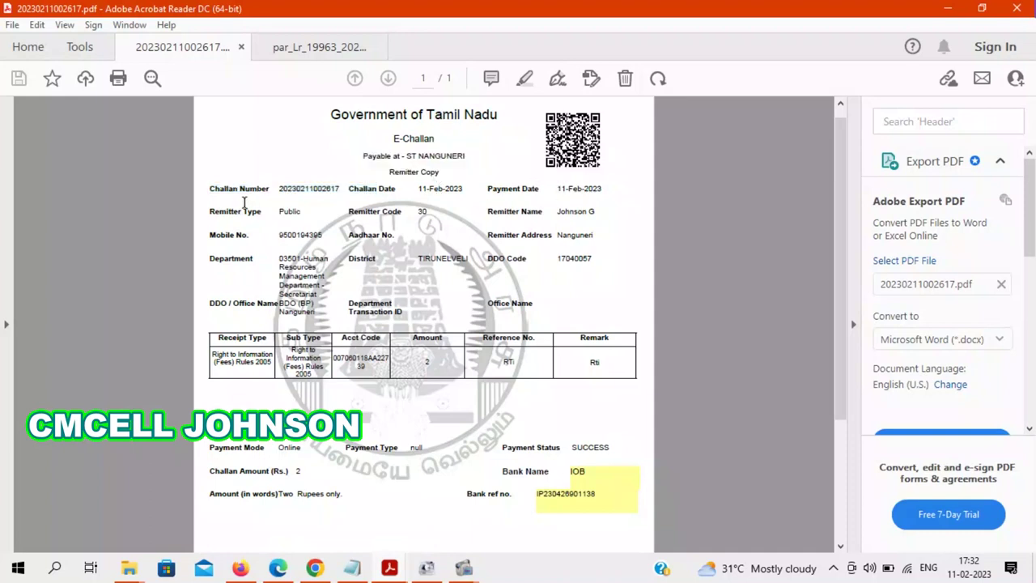
left_click_drag(556, 211, 605, 213)
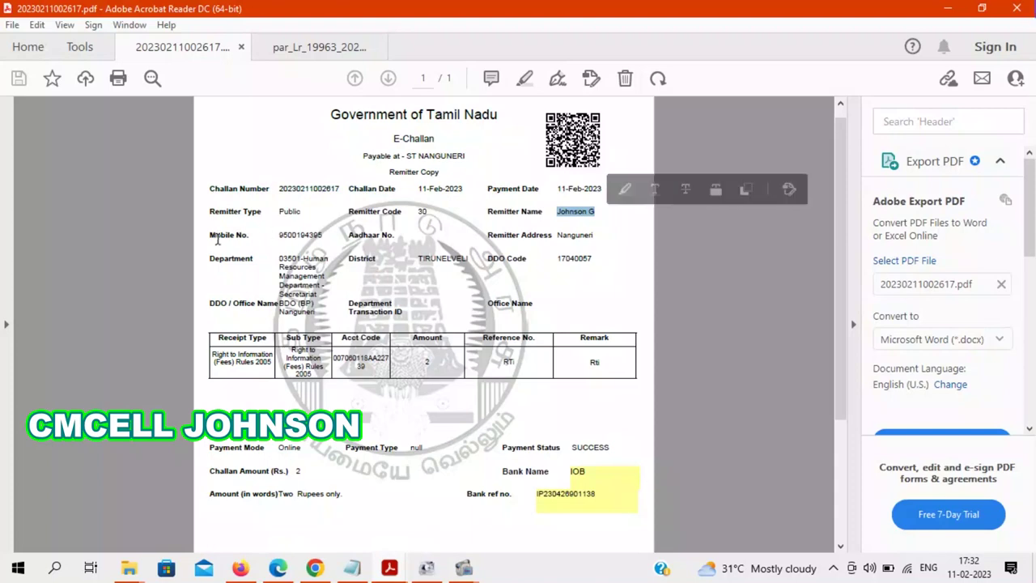
left_click_drag(212, 234, 328, 236)
left_click(425, 247)
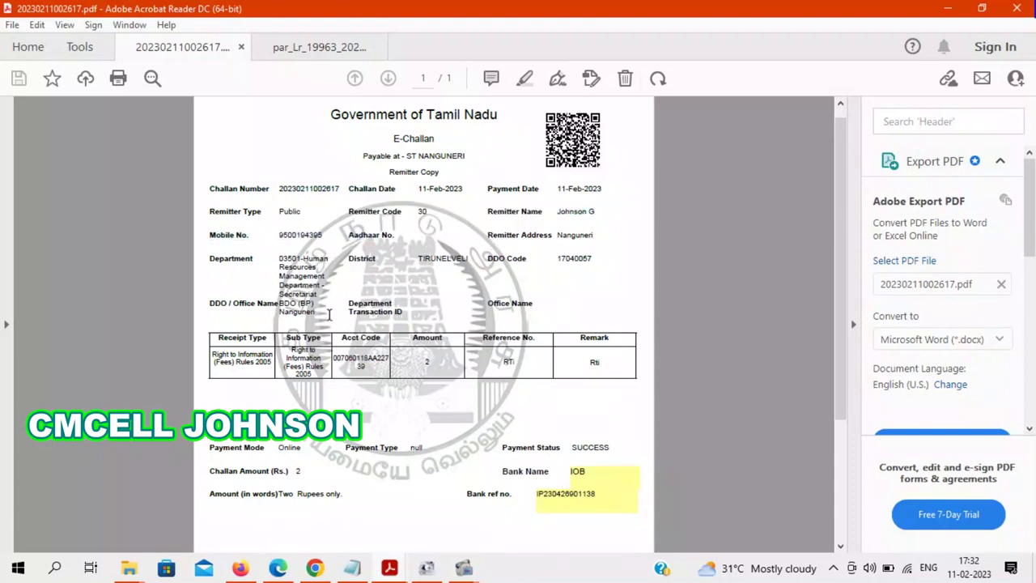
- Highlight the Right to Information sub type, reference number and Rti remark, then return to IOB Pay
left_click_drag(286, 354, 310, 374)
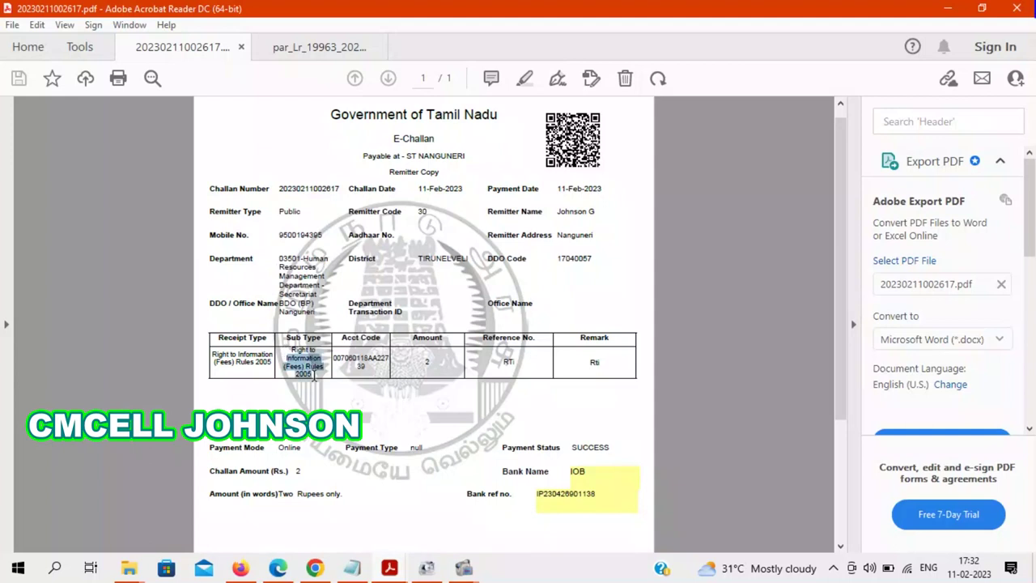
left_click(409, 360)
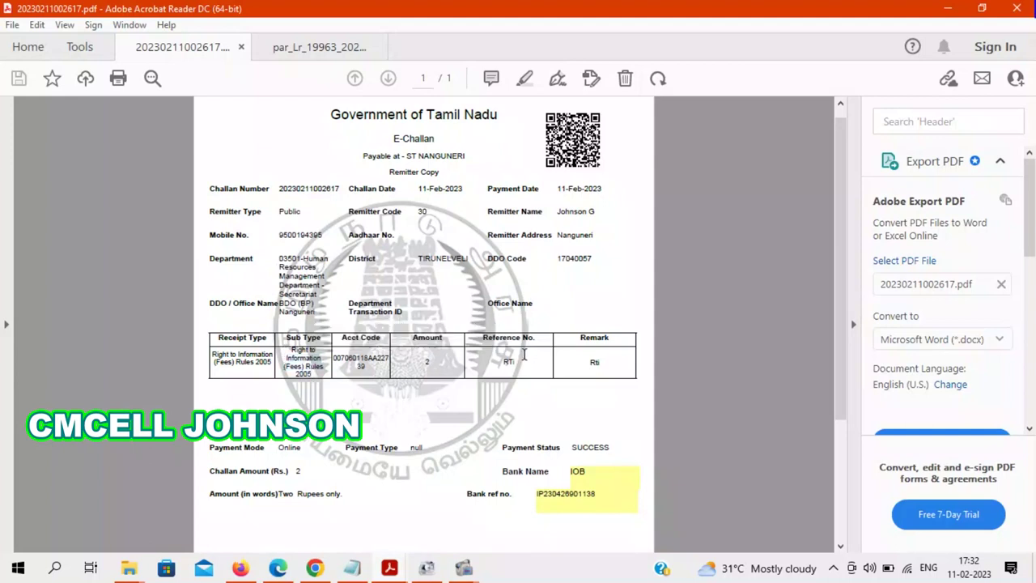
left_click_drag(497, 359, 527, 365)
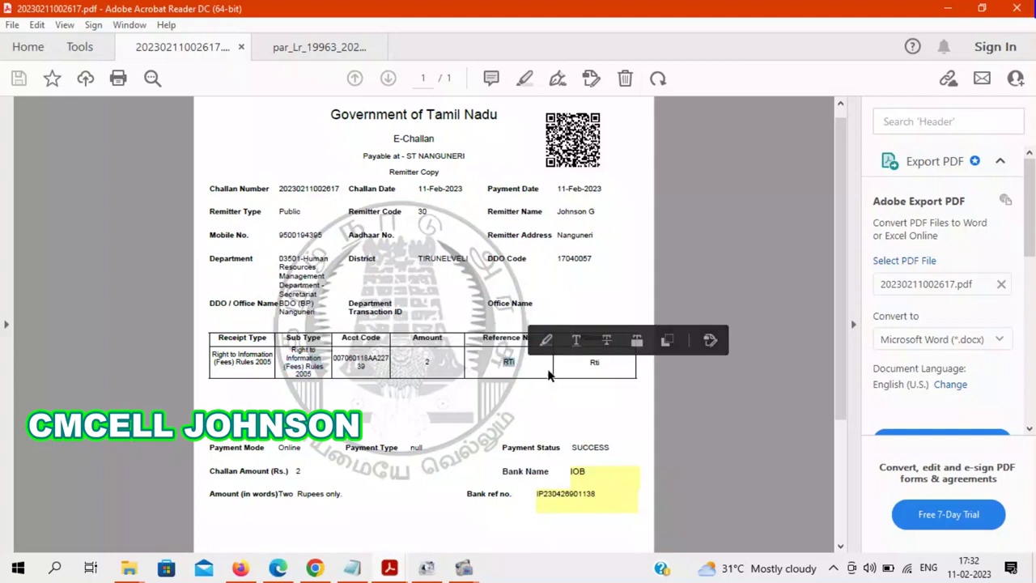
left_click(589, 370)
left_click_drag(589, 364, 607, 364)
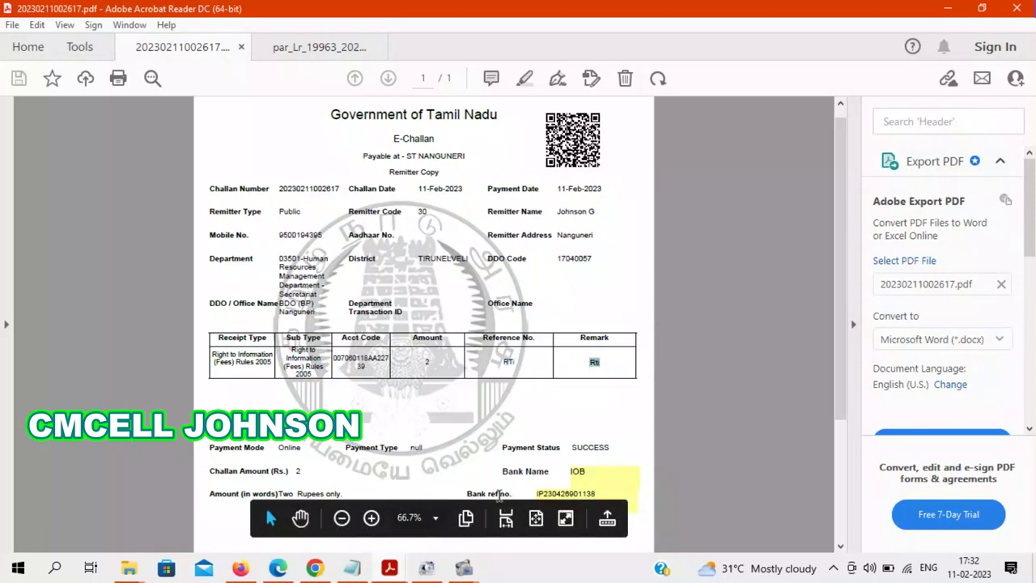
left_click_drag(279, 187, 340, 189)
key("ctrl+c")
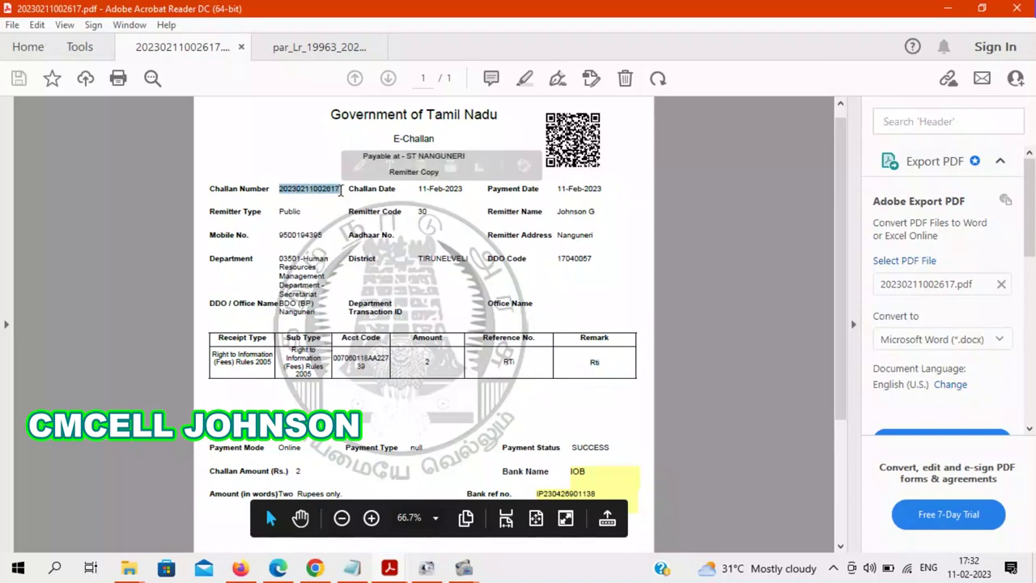
left_click(314, 567)
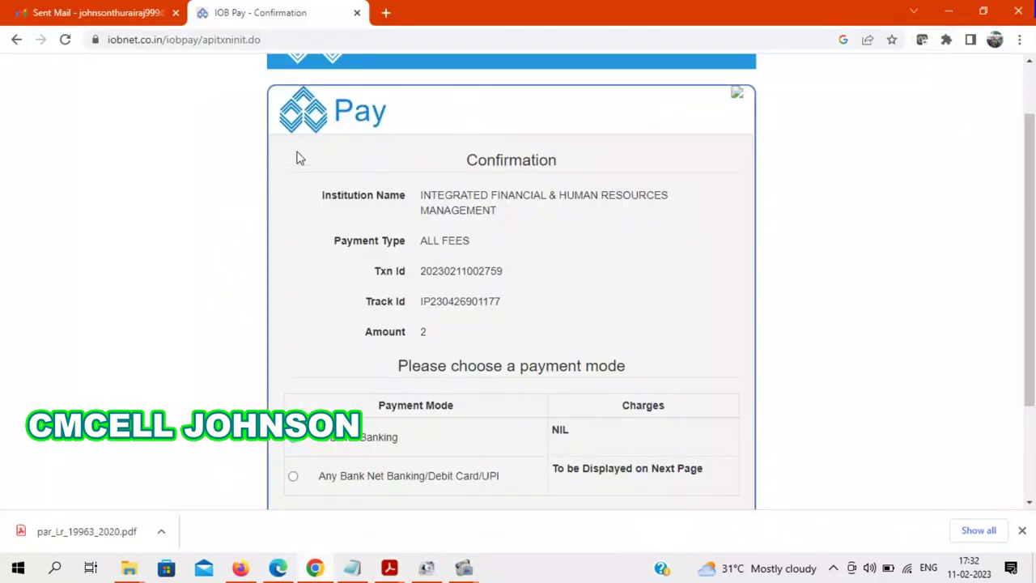
- Load karuvoolam.tn.gov.in in a new tab and open the Search Challan page
left_click(386, 12)
type("ka")
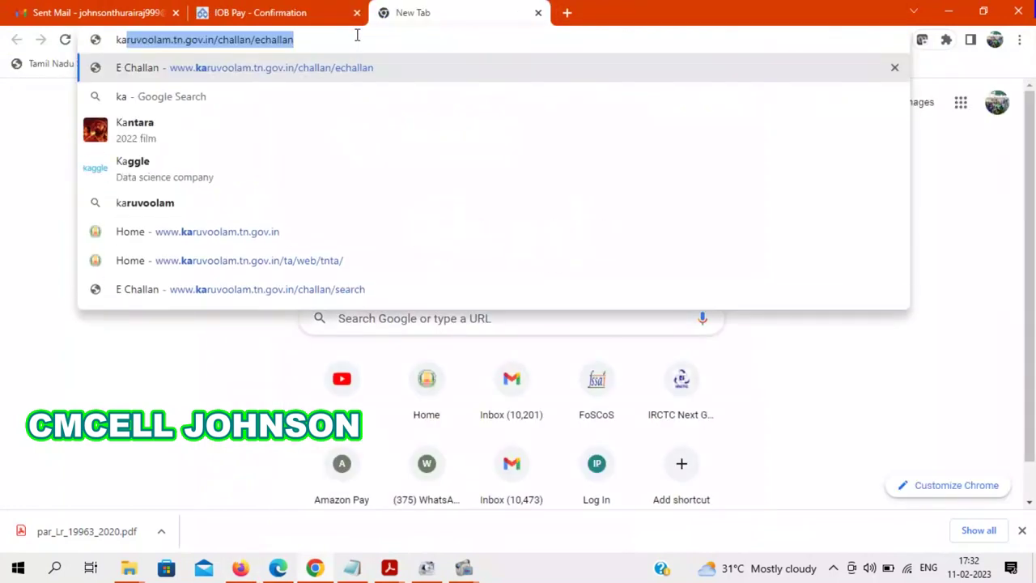
key("Return")
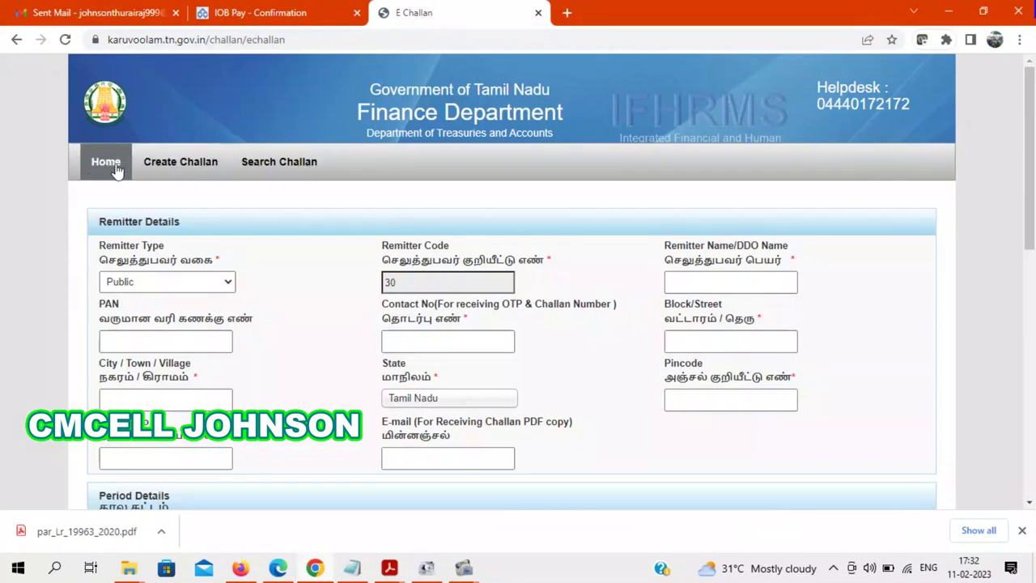
left_click(272, 181)
- Search by the pasted challan number, contact number and captcha, revealing Payment Status SUCCESS
left_click(157, 277)
key("ctrl+v")
left_click(565, 277)
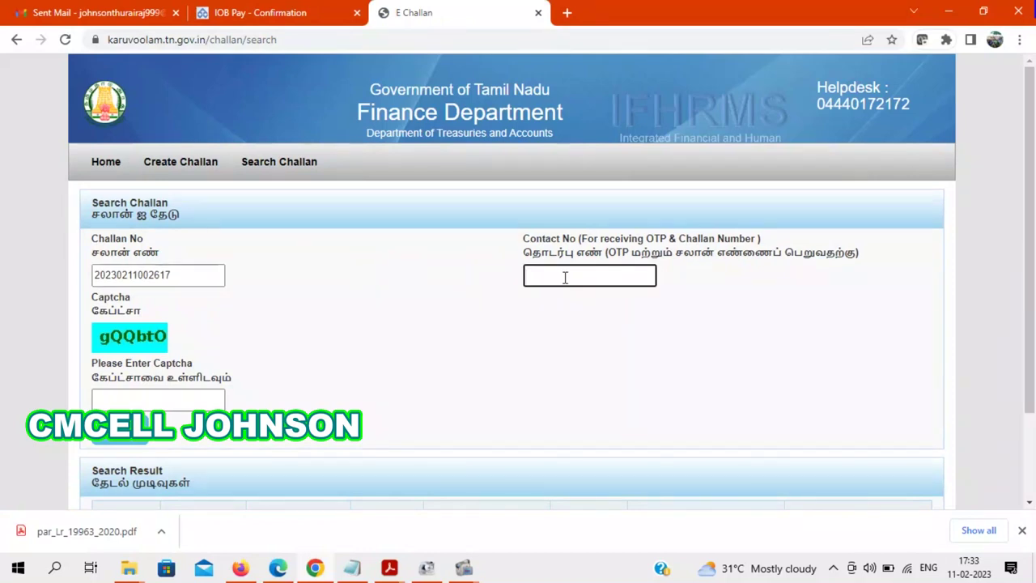
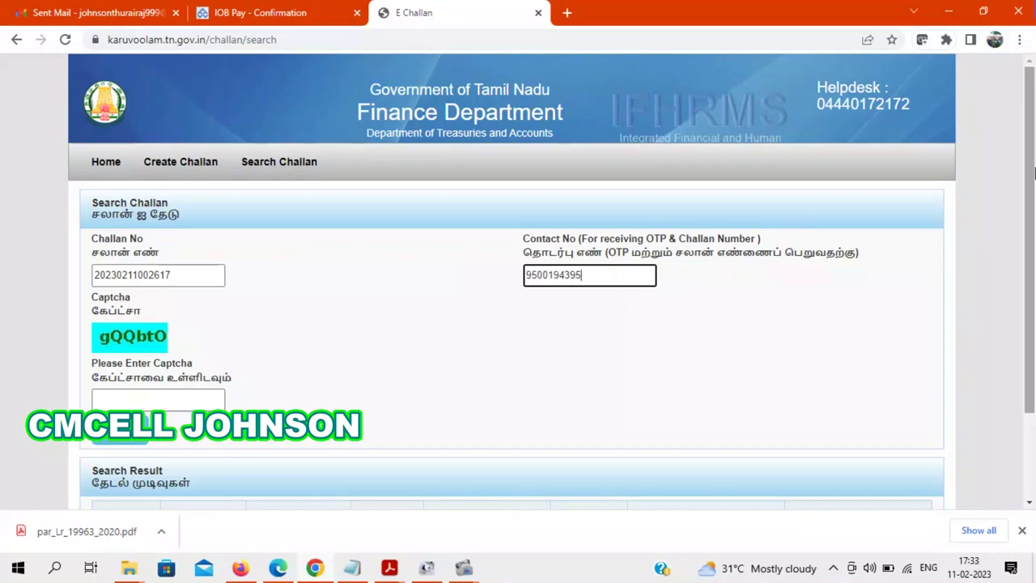
scroll(615, 259, "down", 1)
left_click(173, 346)
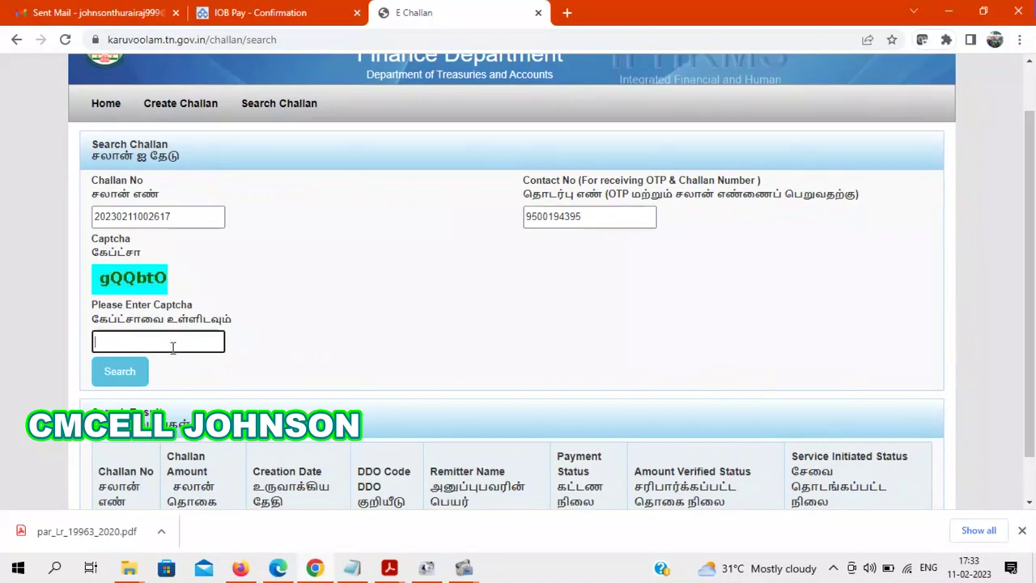
type("gQQbtO")
left_click(132, 370)
left_click_drag(1032, 356, 1032, 396)
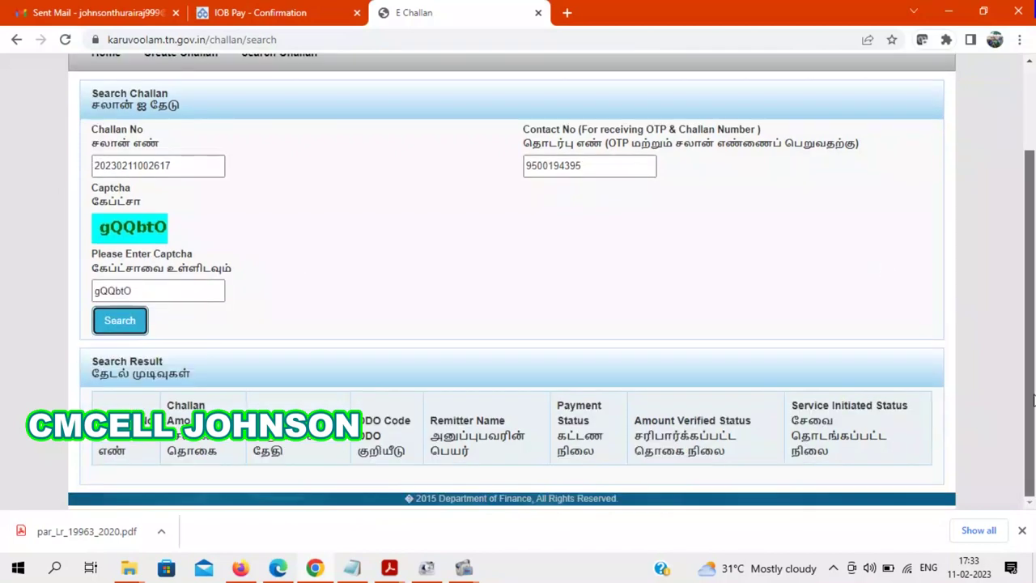
left_click(1021, 530)
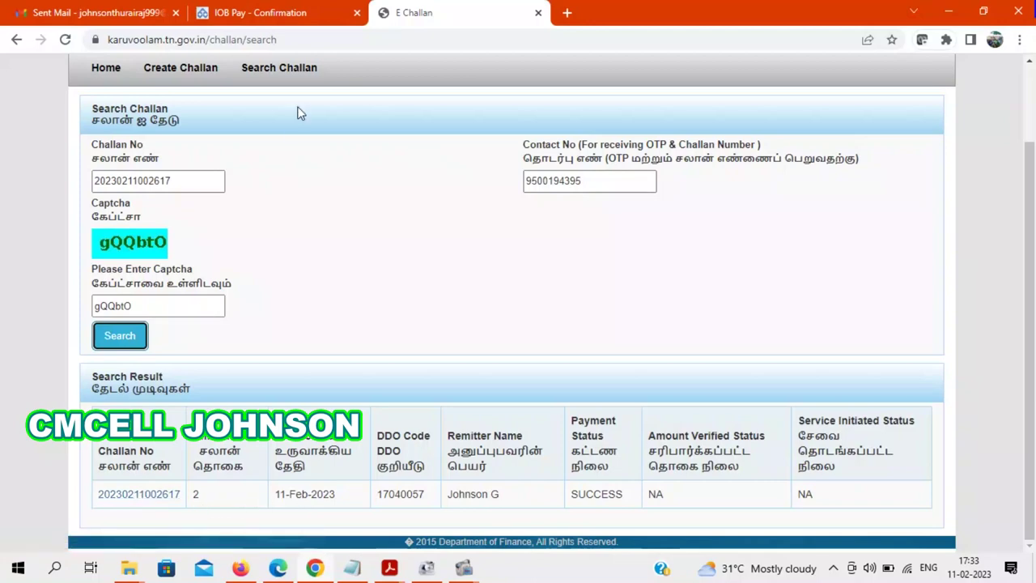
- Review the challan PDF in Acrobat Reader, then return to the YouTube channel's Playlists page in Firefox
mouse_move(386, 577)
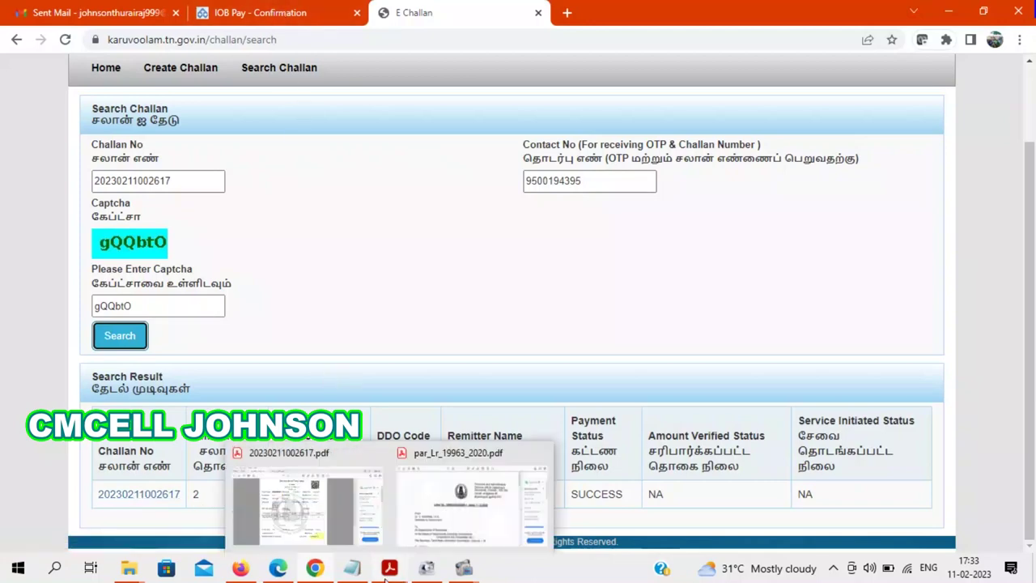
left_click(289, 510)
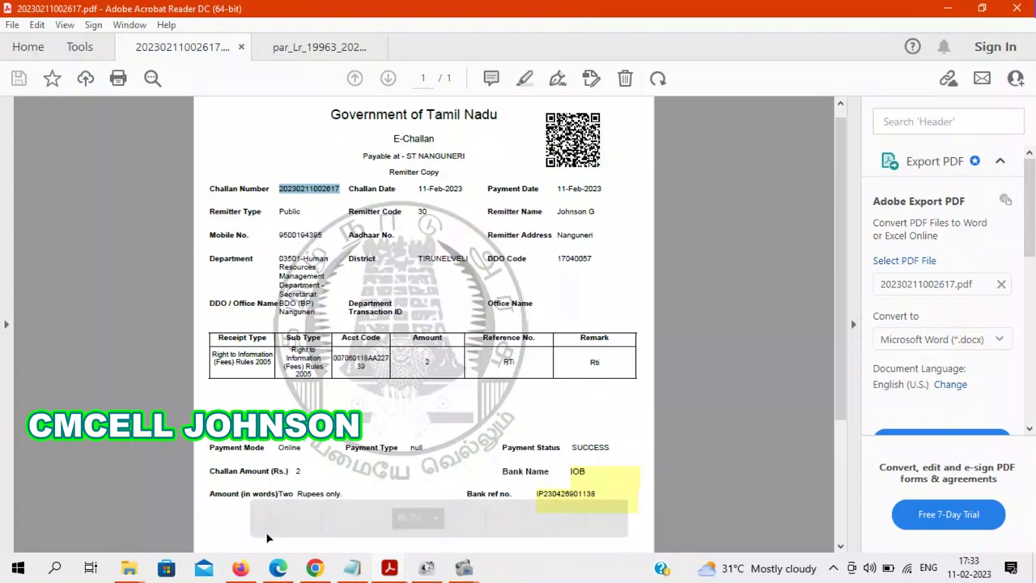
left_click(240, 568)
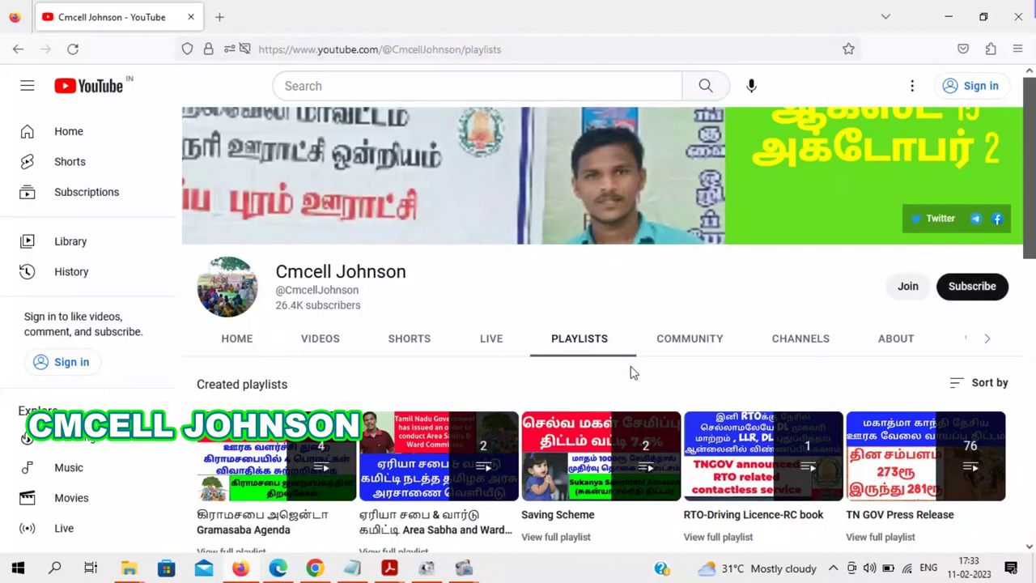
mouse_move(468, 569)
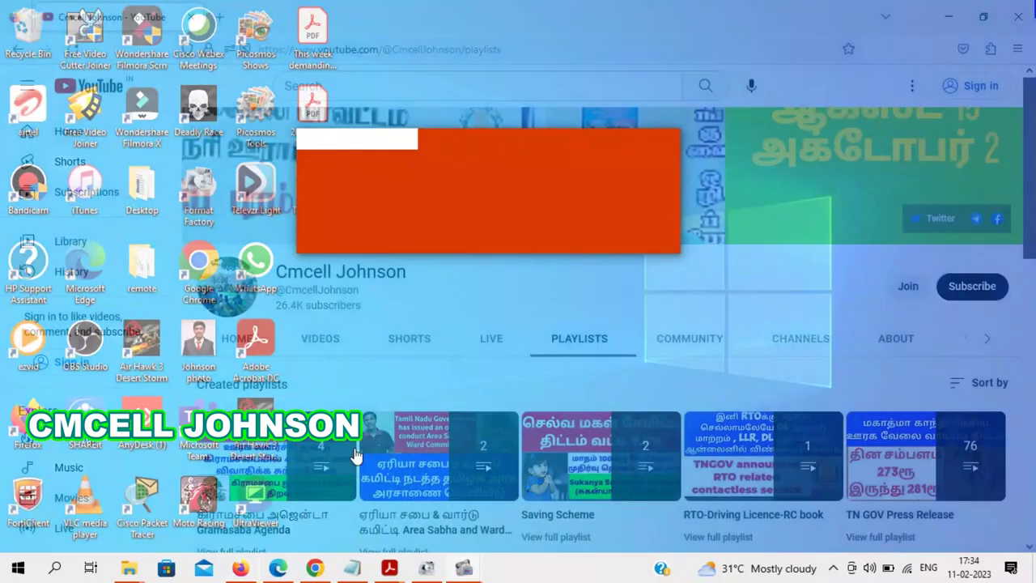